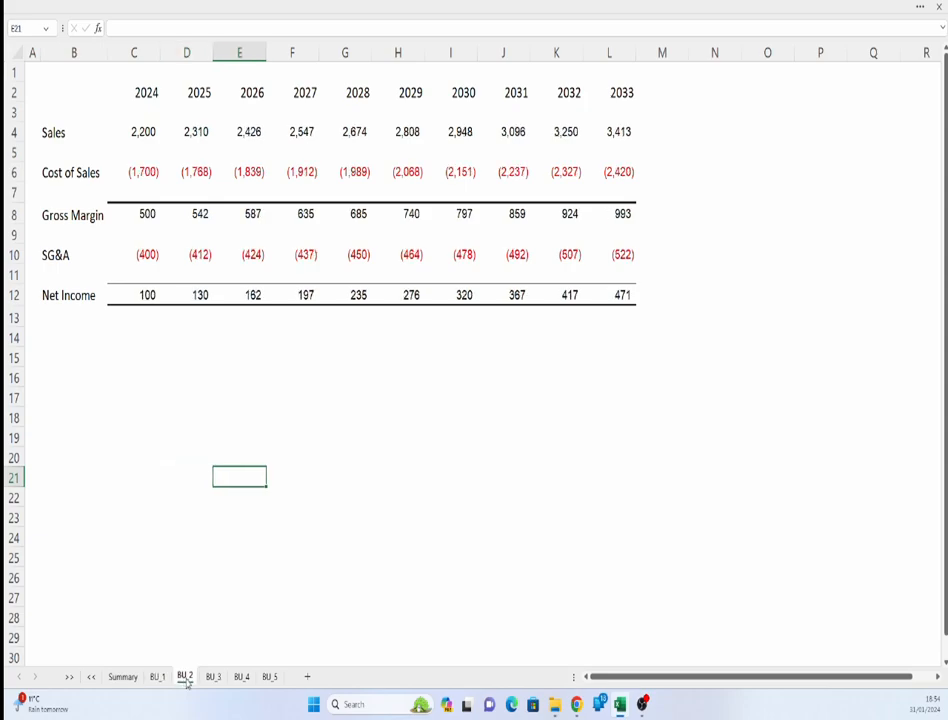
- Inspect the BU_5 sheet and the Summary sheet's Gross Margin and Net Income formulas for 2024
left_click(267, 679)
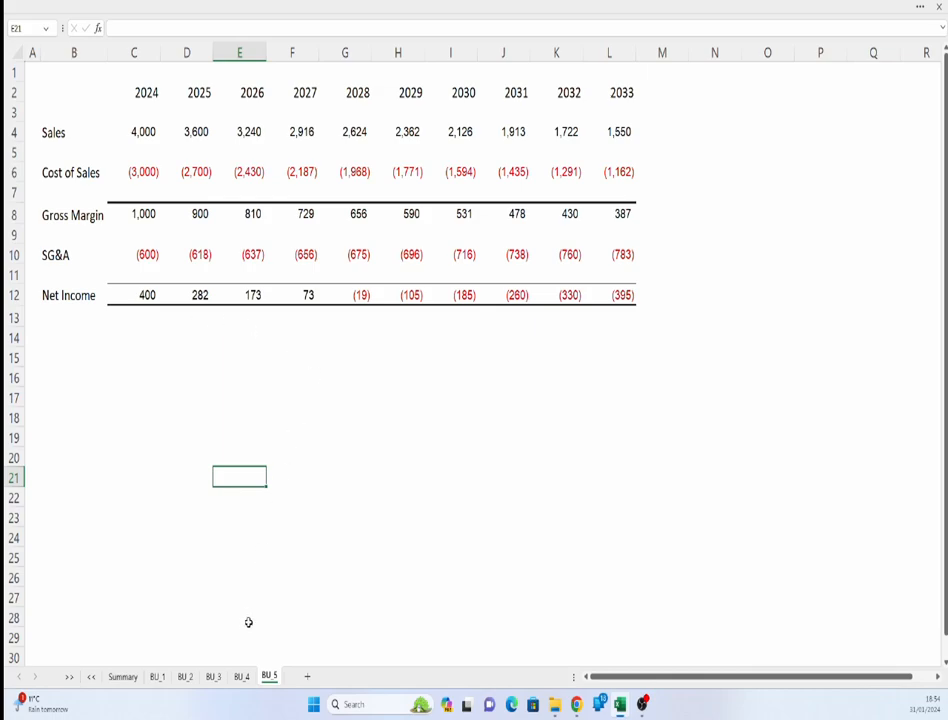
left_click(123, 677)
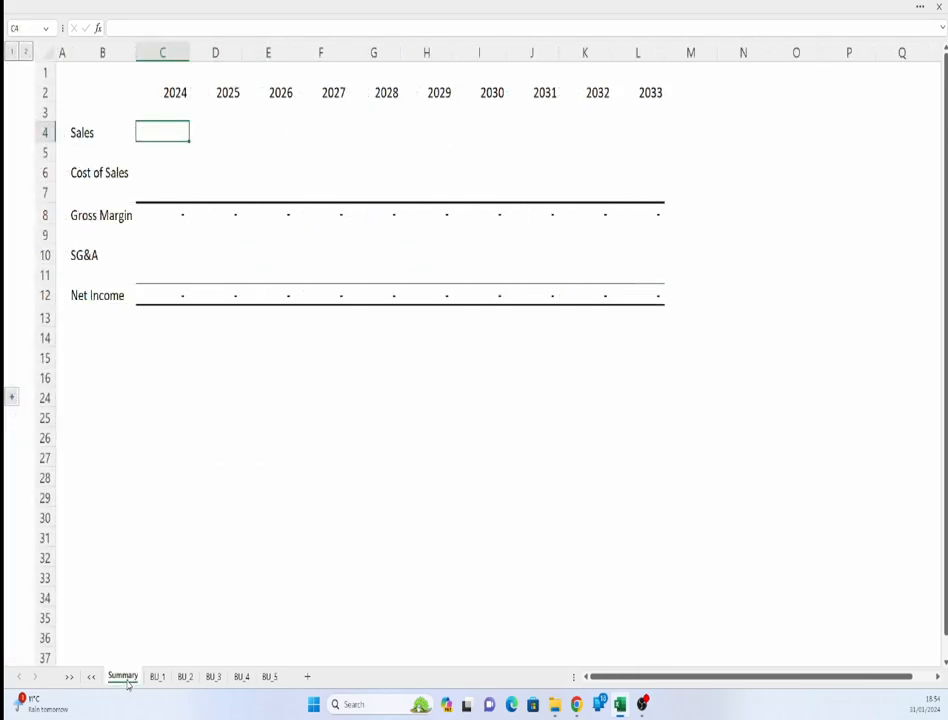
left_click(167, 218)
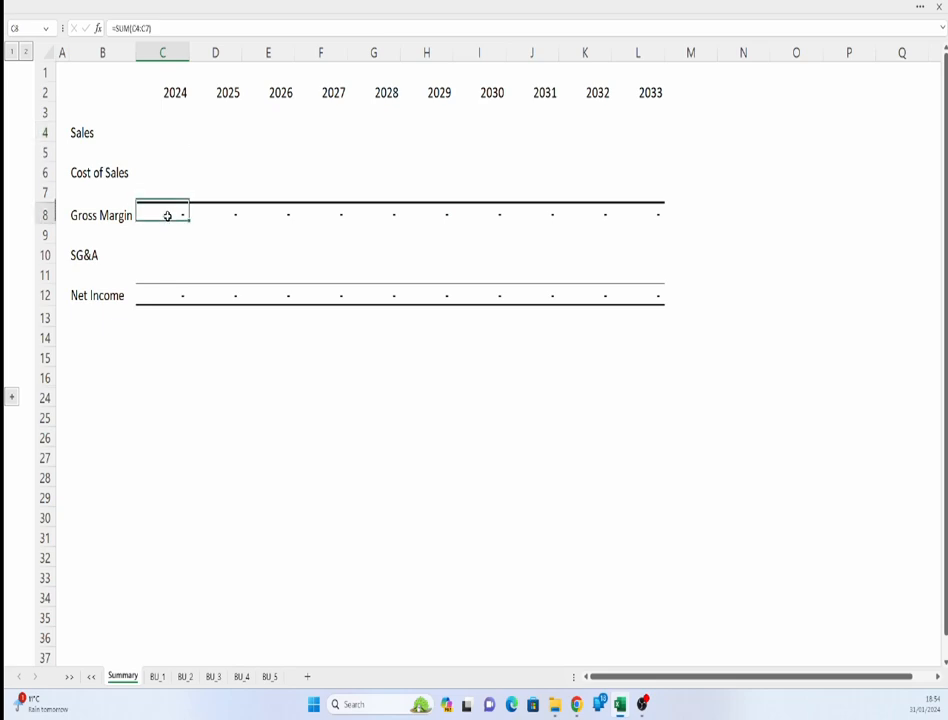
left_click(173, 295)
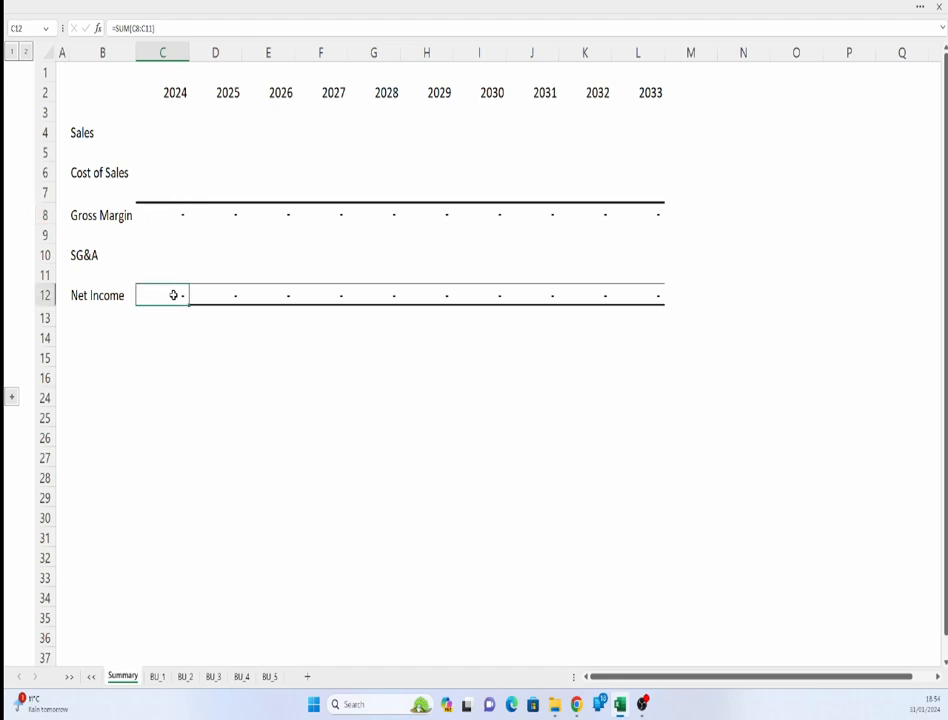
- Enter a formula in the Summary 2024 Sales cell adding the 2024 Sales cells of BU_1 and BU_2
left_click(169, 134)
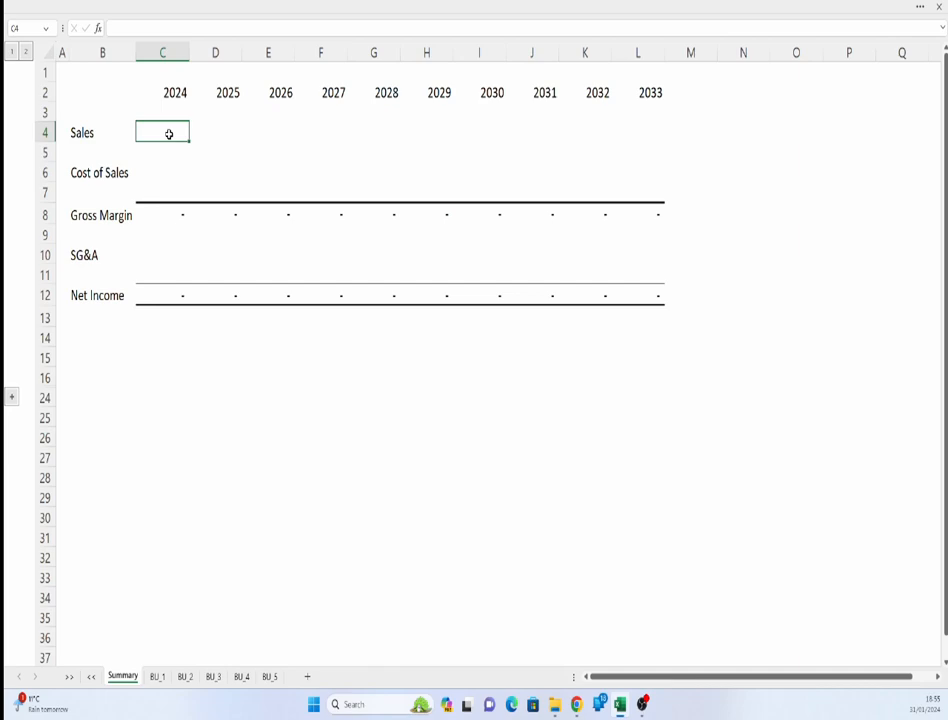
type("=")
left_click(156, 676)
left_click(135, 133)
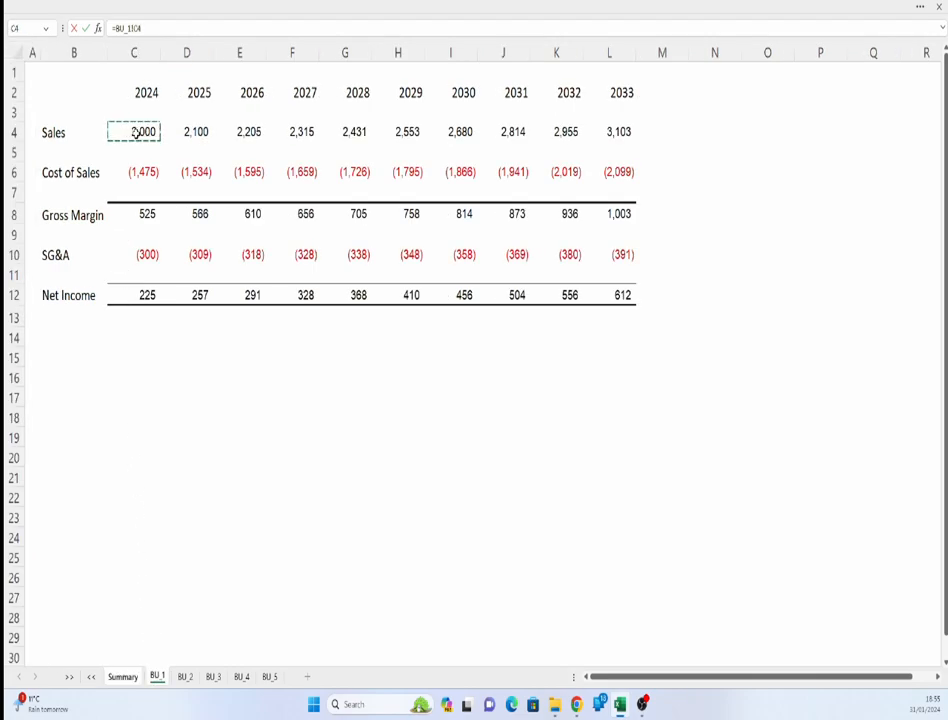
type("+")
left_click(185, 676)
left_click(148, 131)
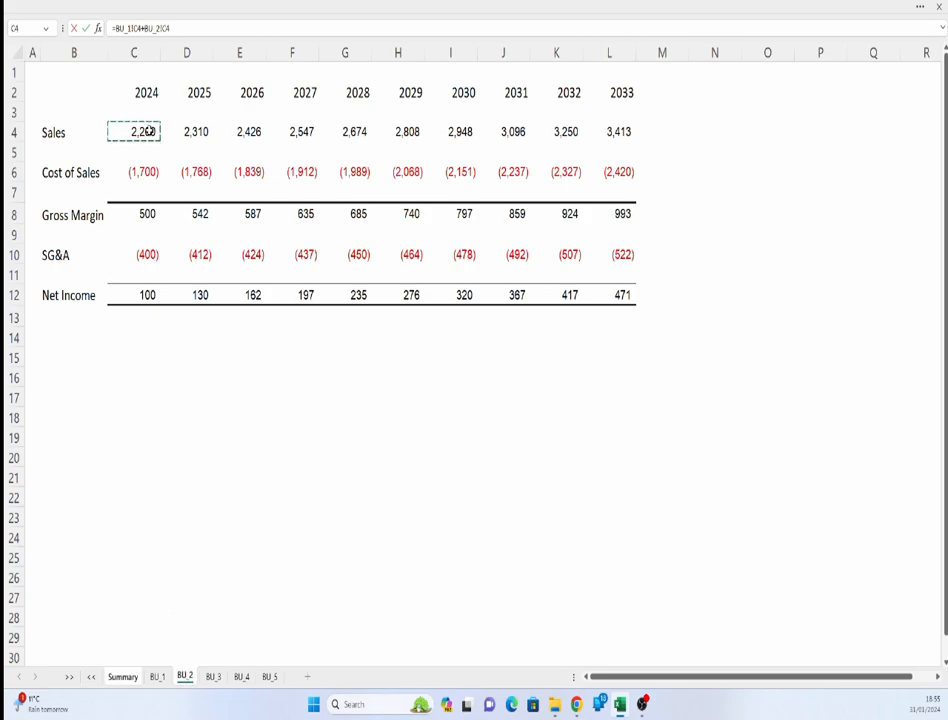
key("Return")
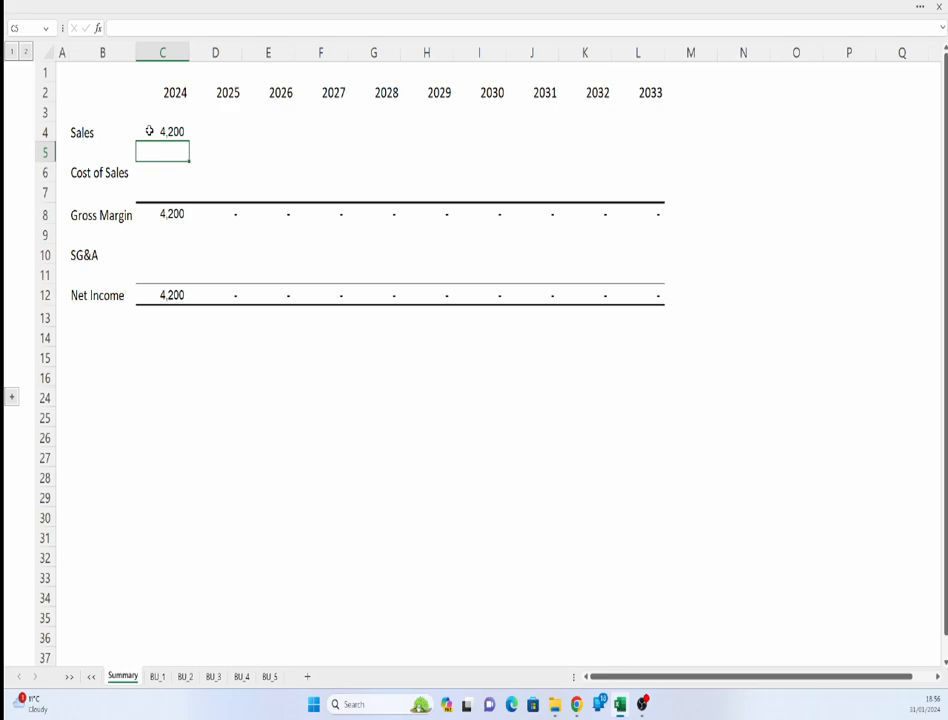
- Replace the 2024 Sales formula with a SUM of cell C4 across sheets BU_1 through BU_5
left_click(149, 131)
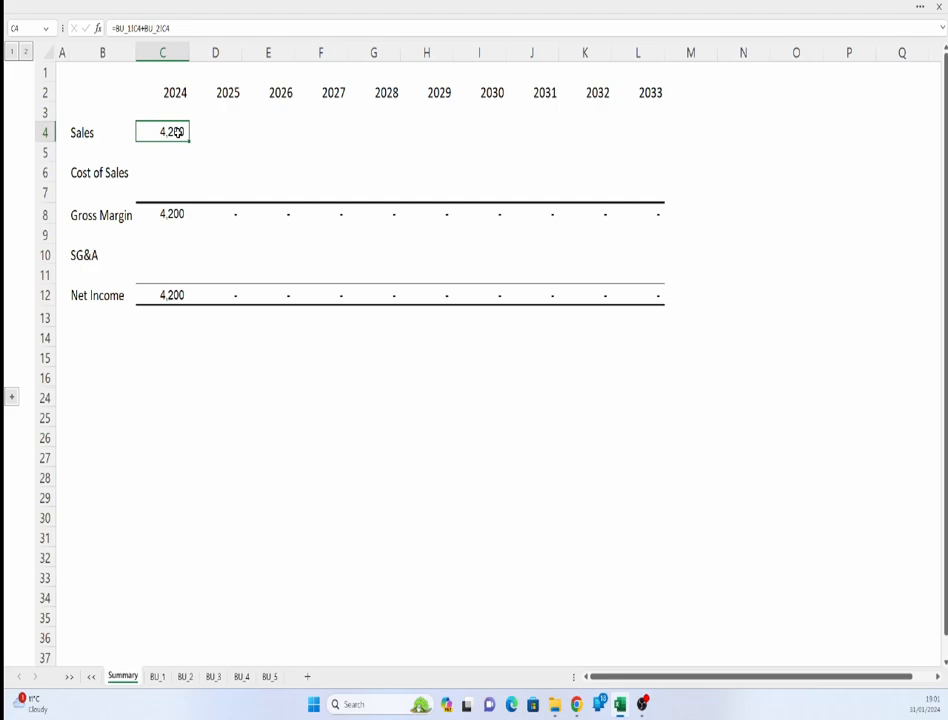
type("=sum(")
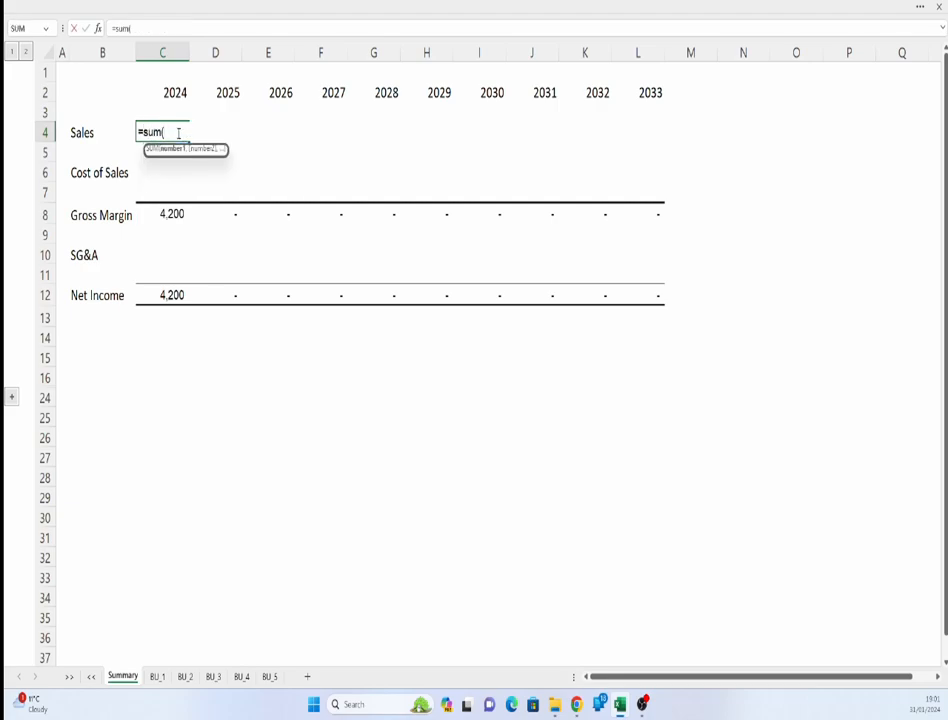
left_click(158, 677)
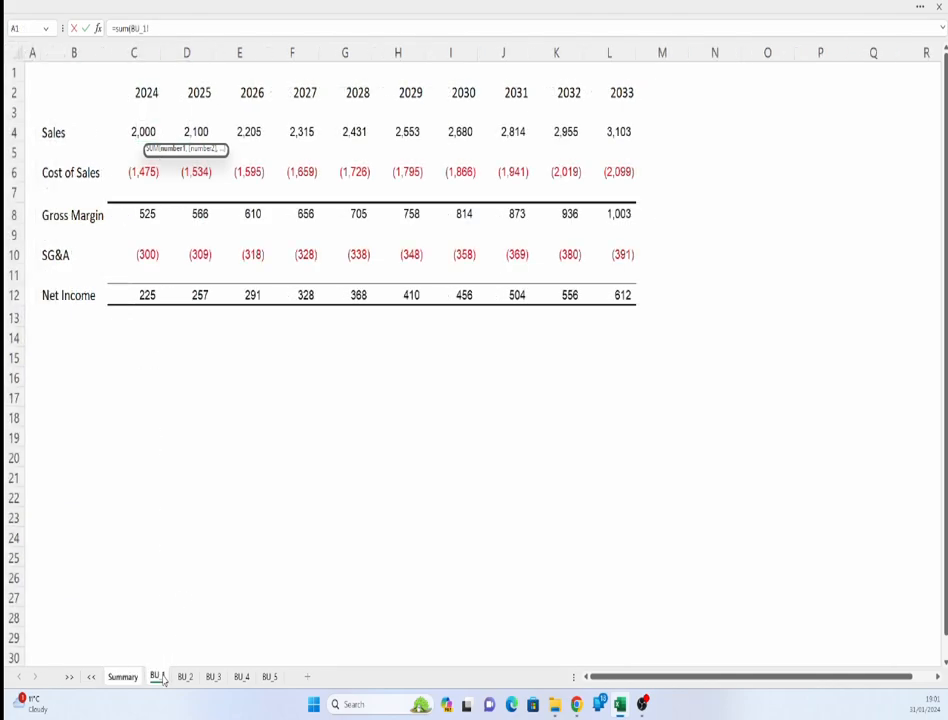
left_click(270, 678, "shift")
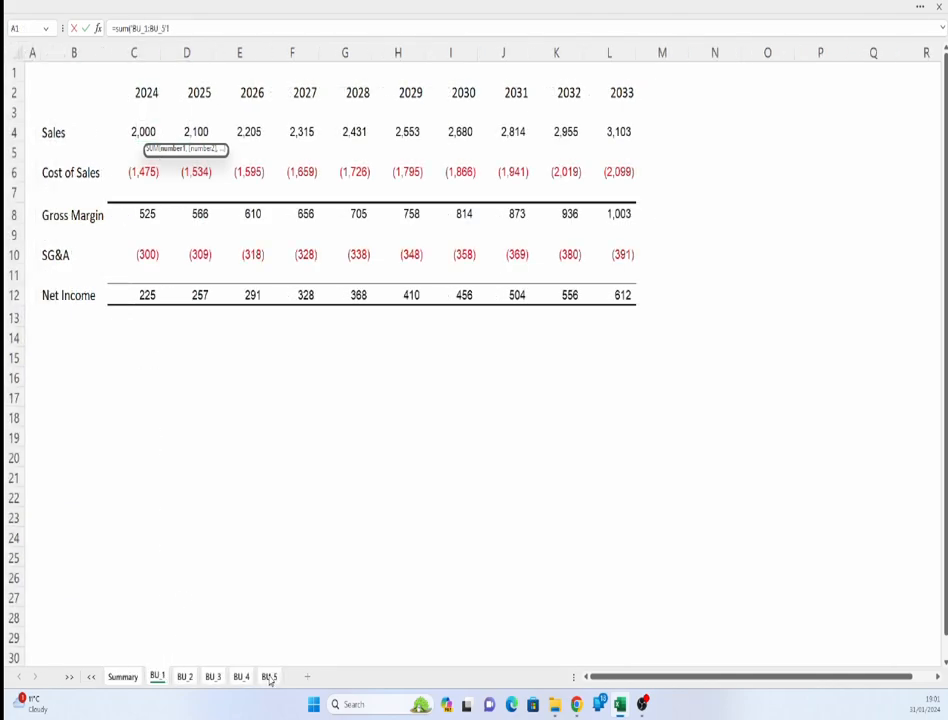
left_click(139, 132)
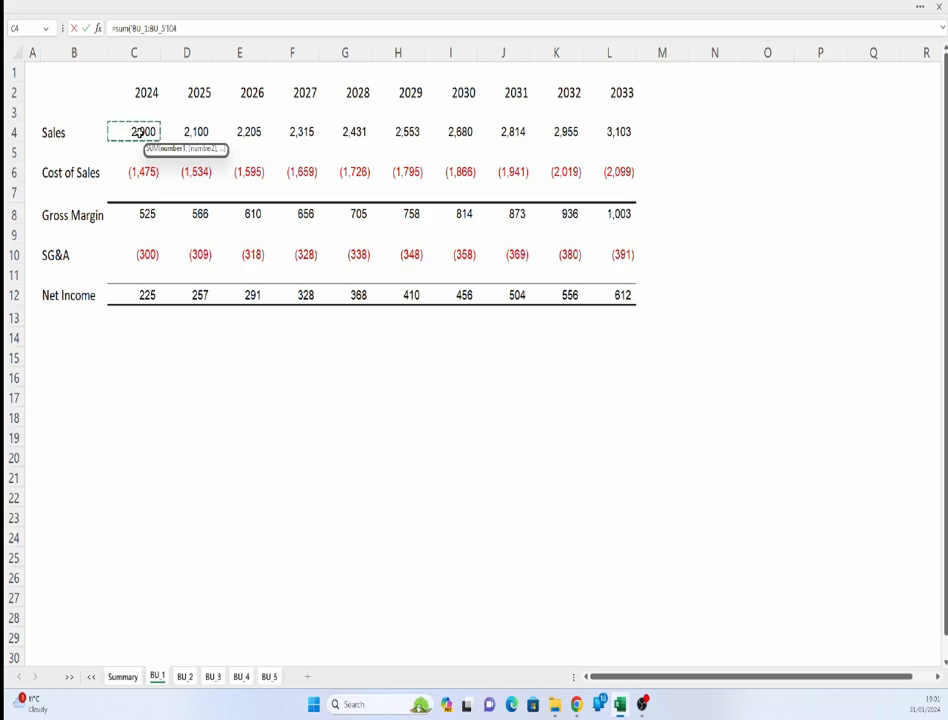
key("Return")
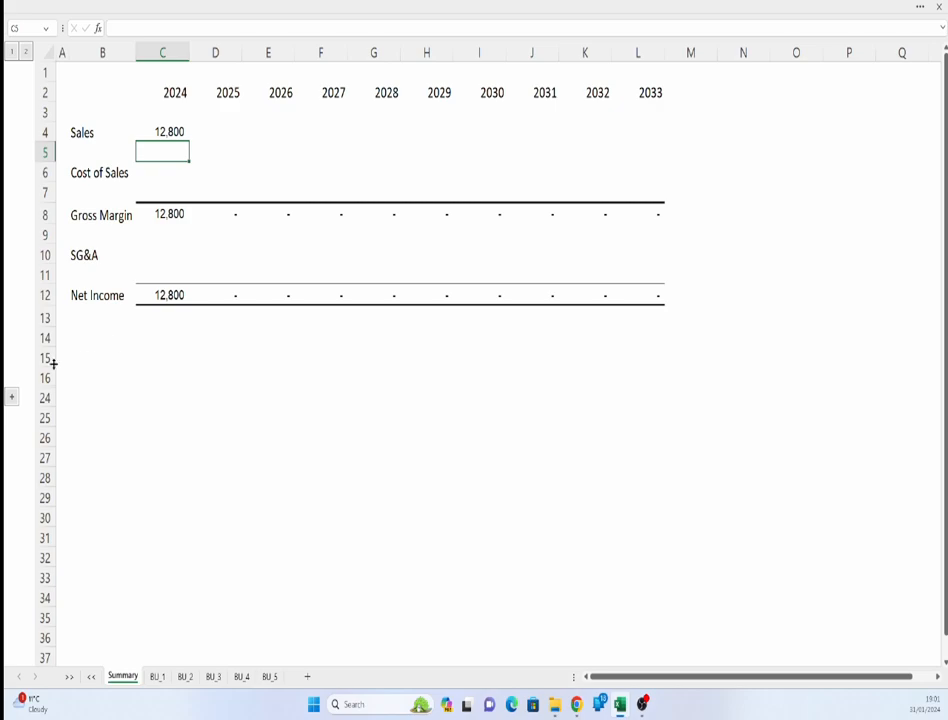
- Expand the grouped rows below the summary and examine the per-unit Sales check table and its total
left_click(10, 398)
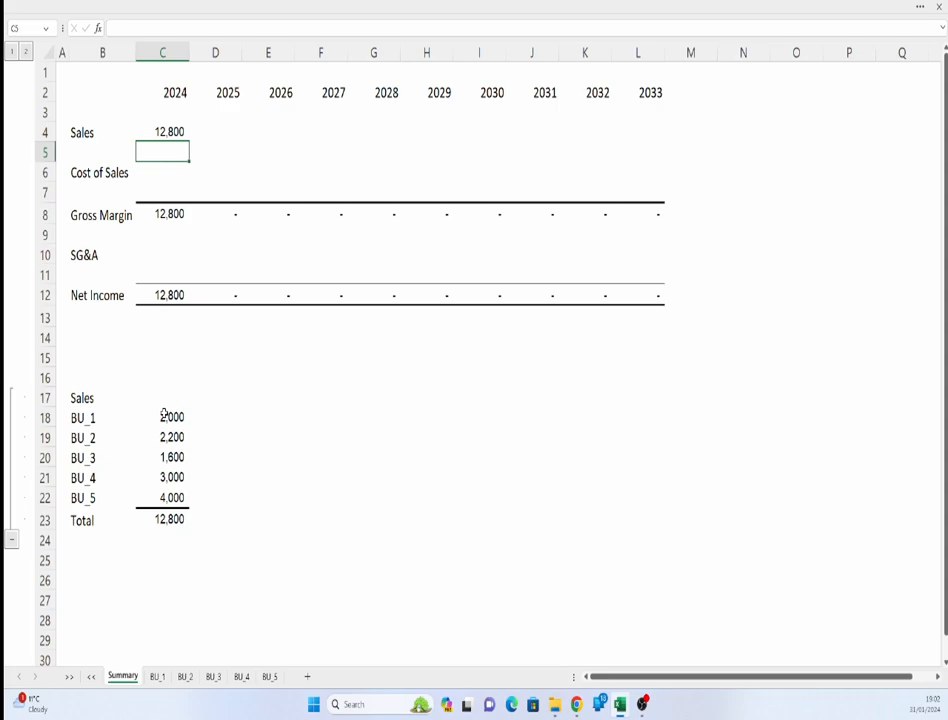
left_click(165, 417)
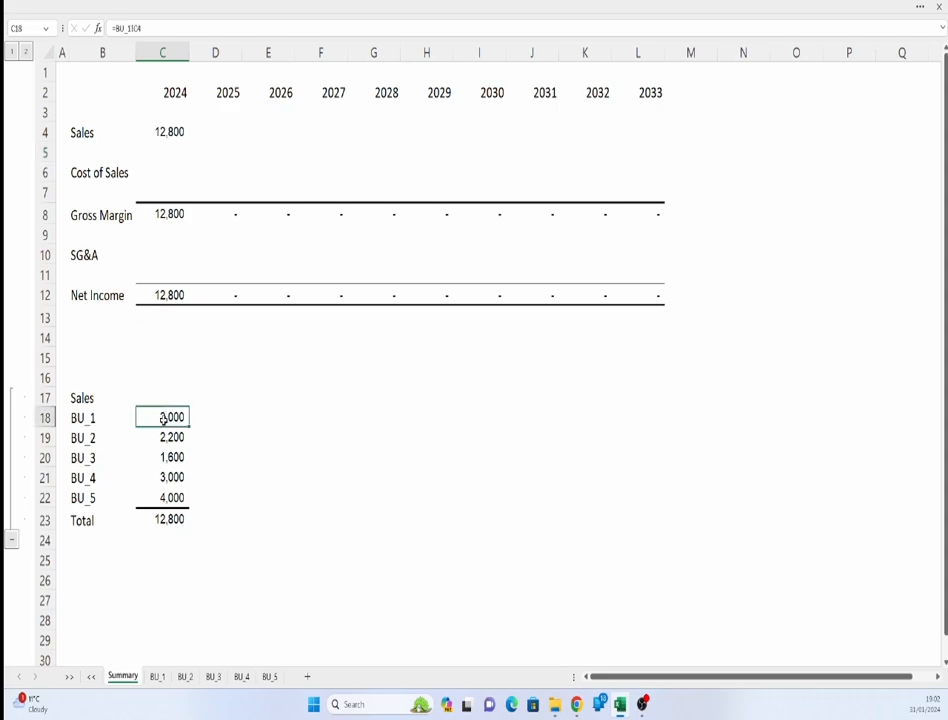
left_click(169, 516)
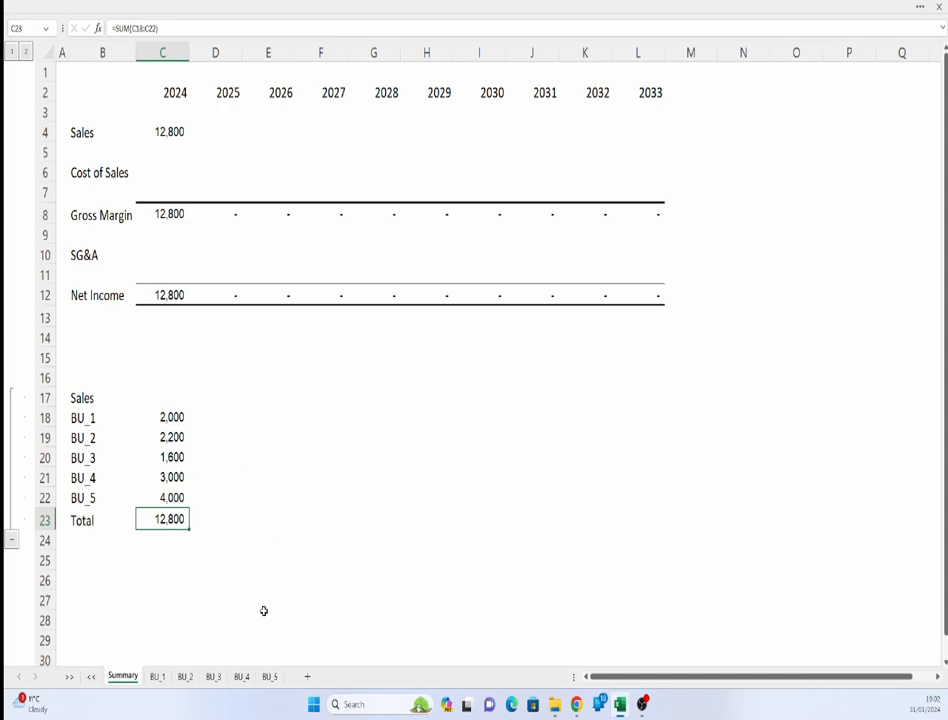
- Move the BU_5 sheet so it sits between BU_3 and BU_4, then return to Summary
left_click(269, 677)
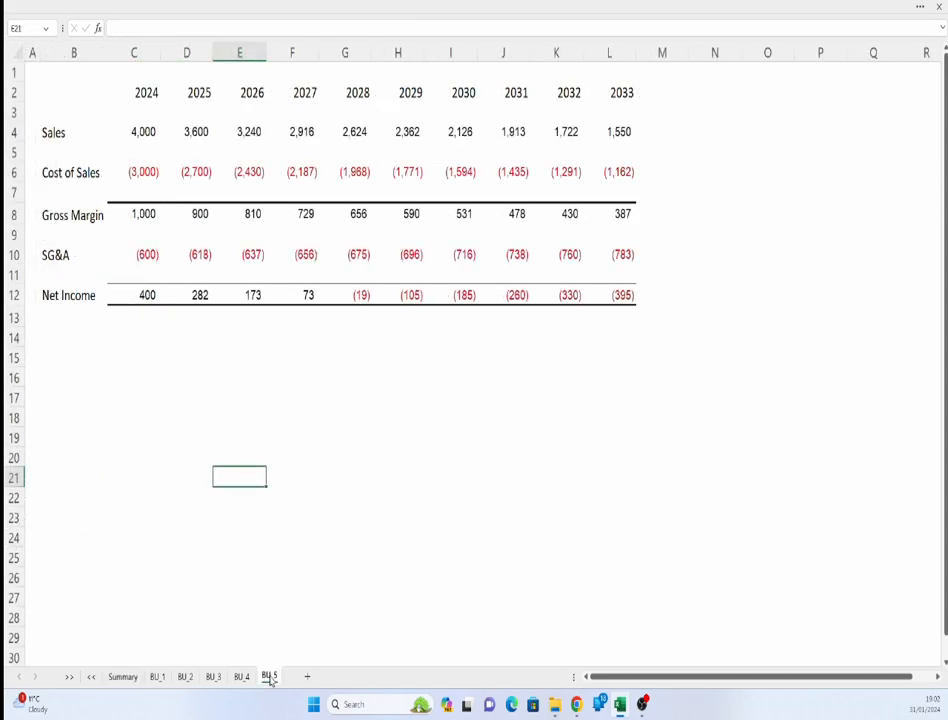
left_click_drag(269, 679, 240, 681)
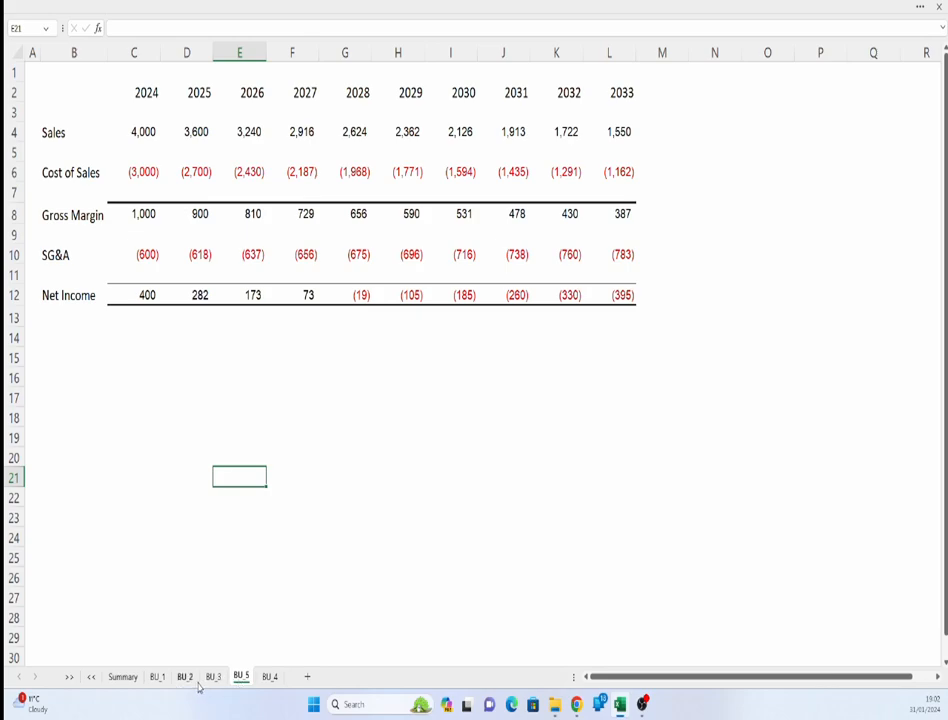
left_click(121, 677)
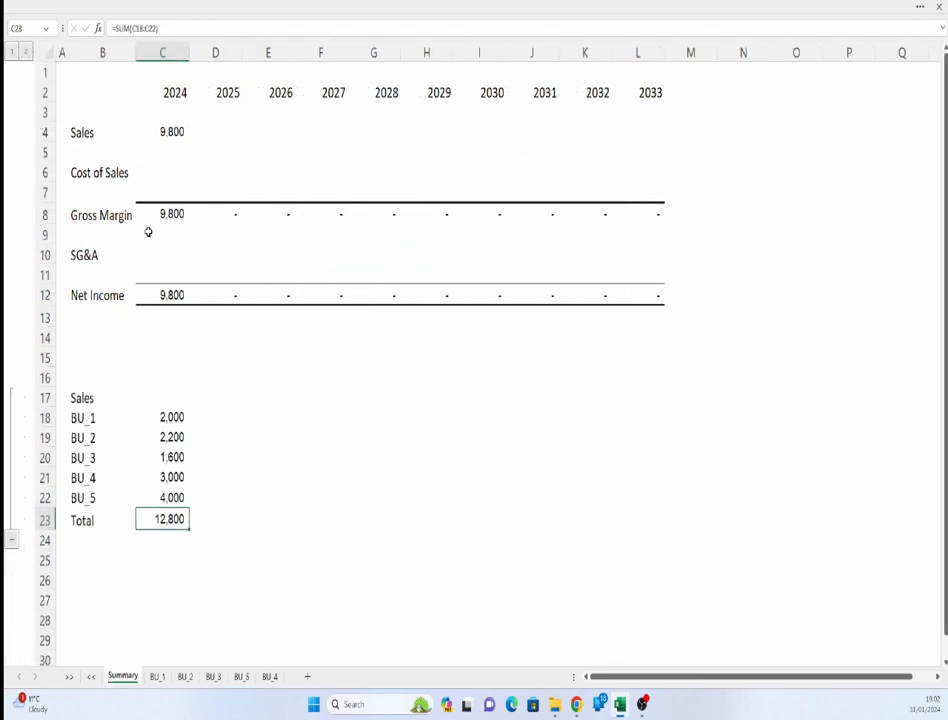
- Compare the Summary Sales figure and check table against each business unit sheet
left_click(170, 132)
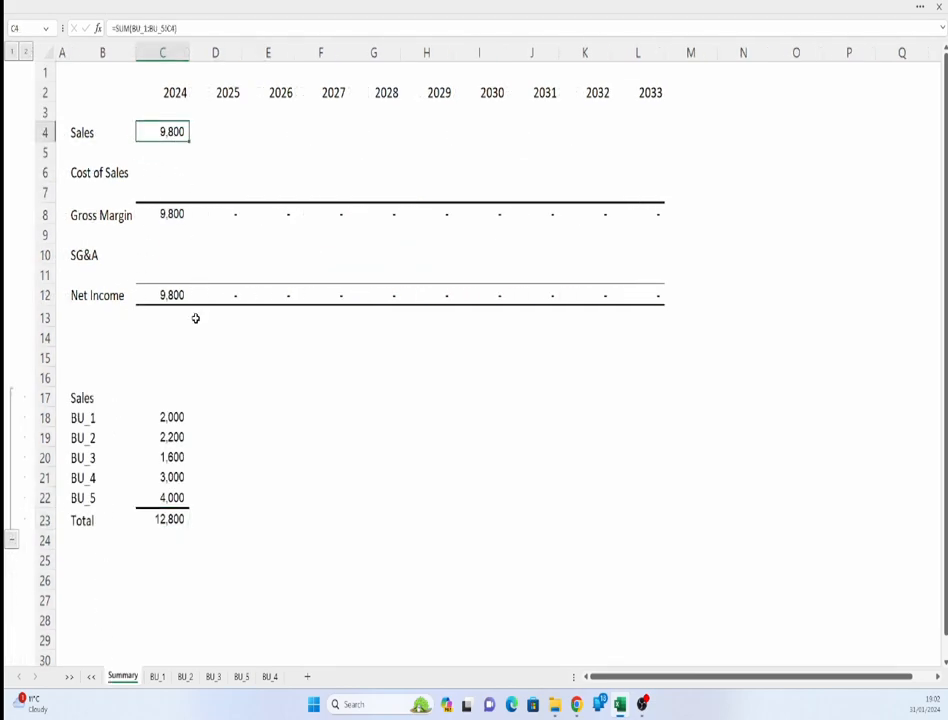
left_click(180, 517)
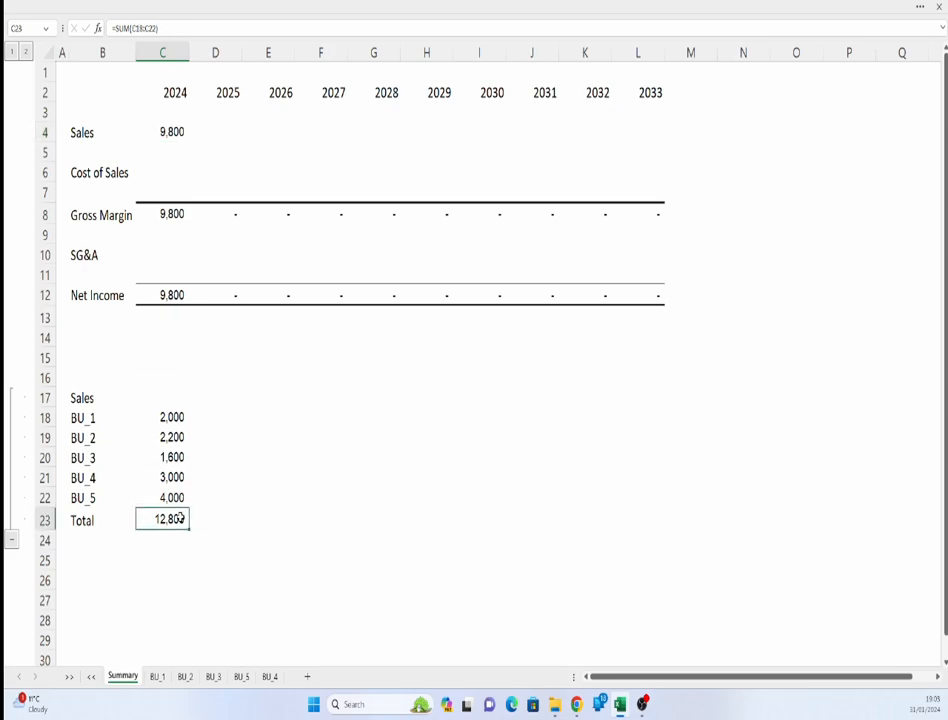
left_click(177, 478)
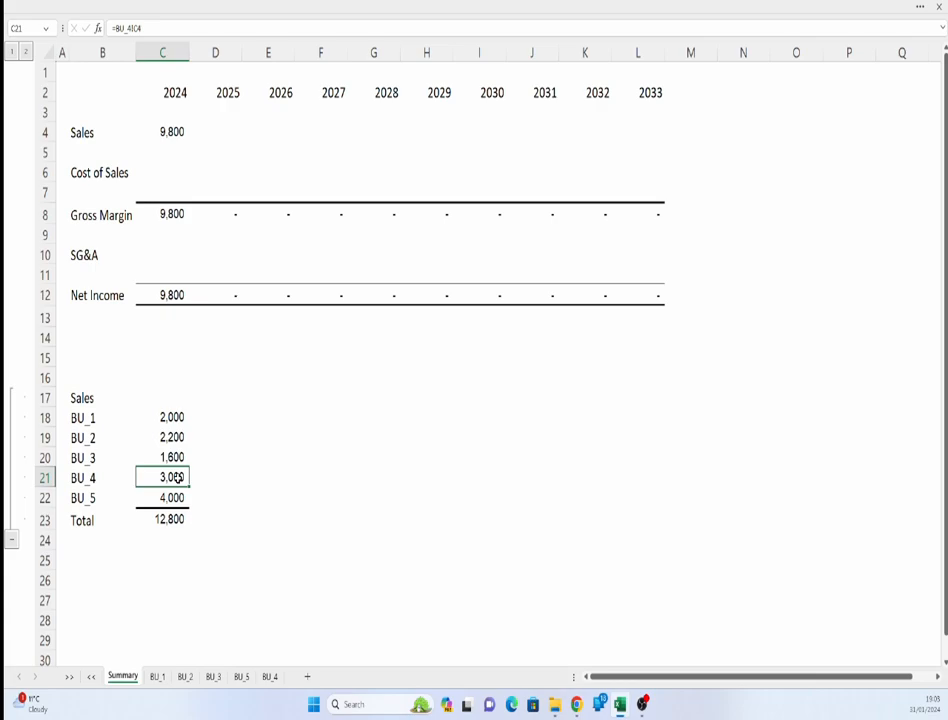
left_click(159, 679)
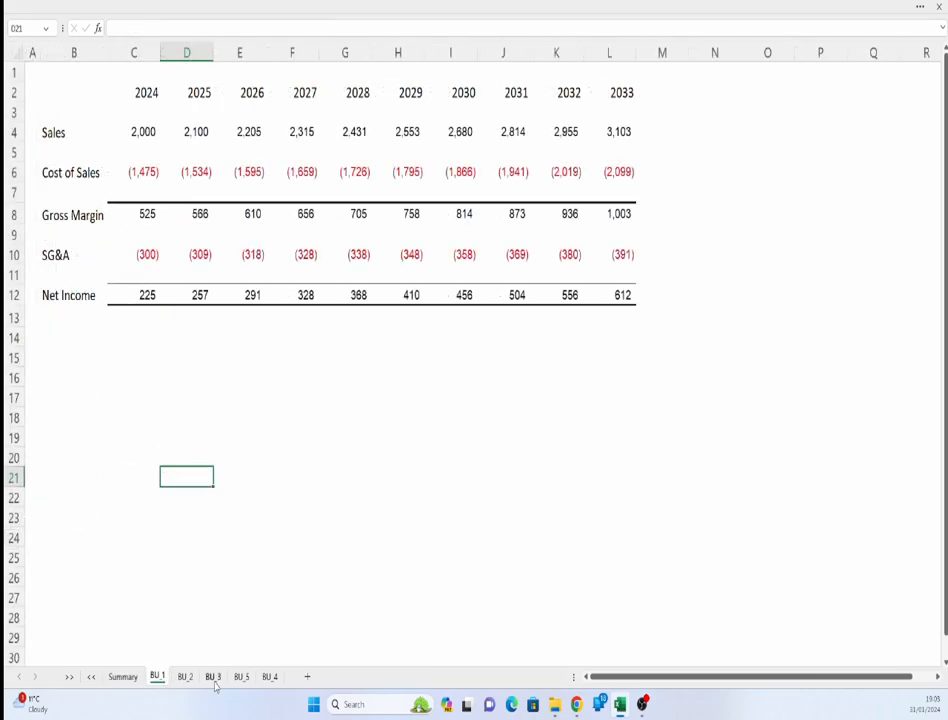
left_click(187, 679)
left_click(213, 679)
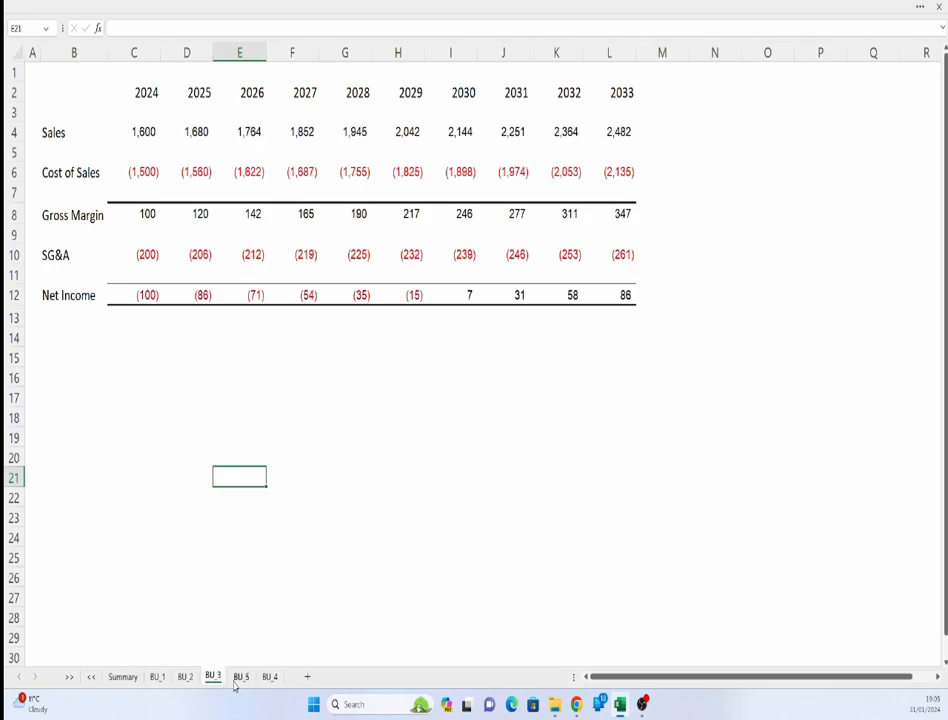
left_click(240, 679)
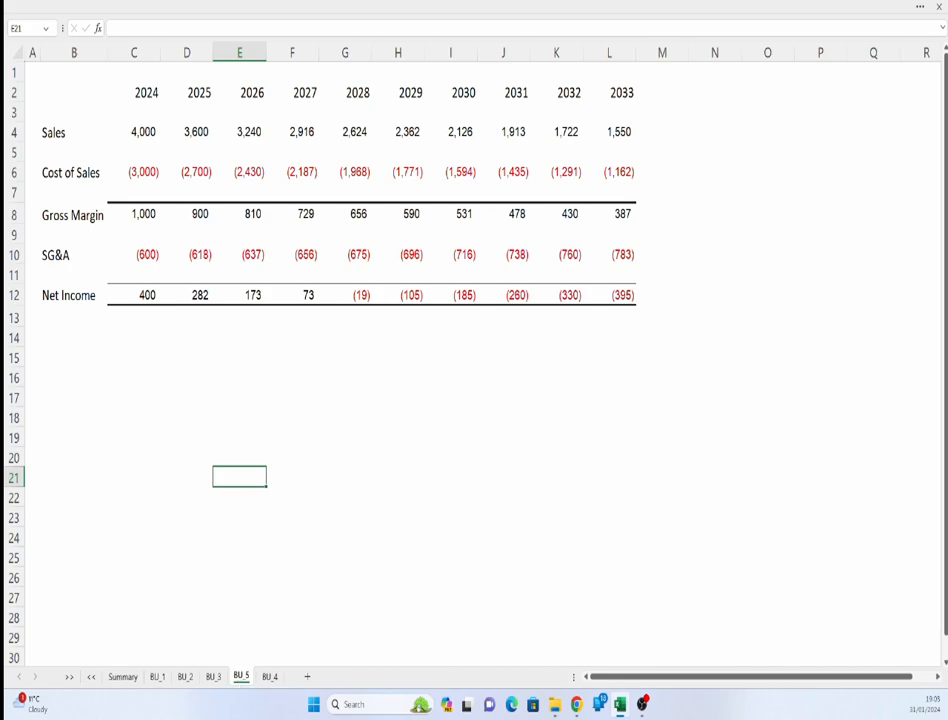
key("alt+Tab")
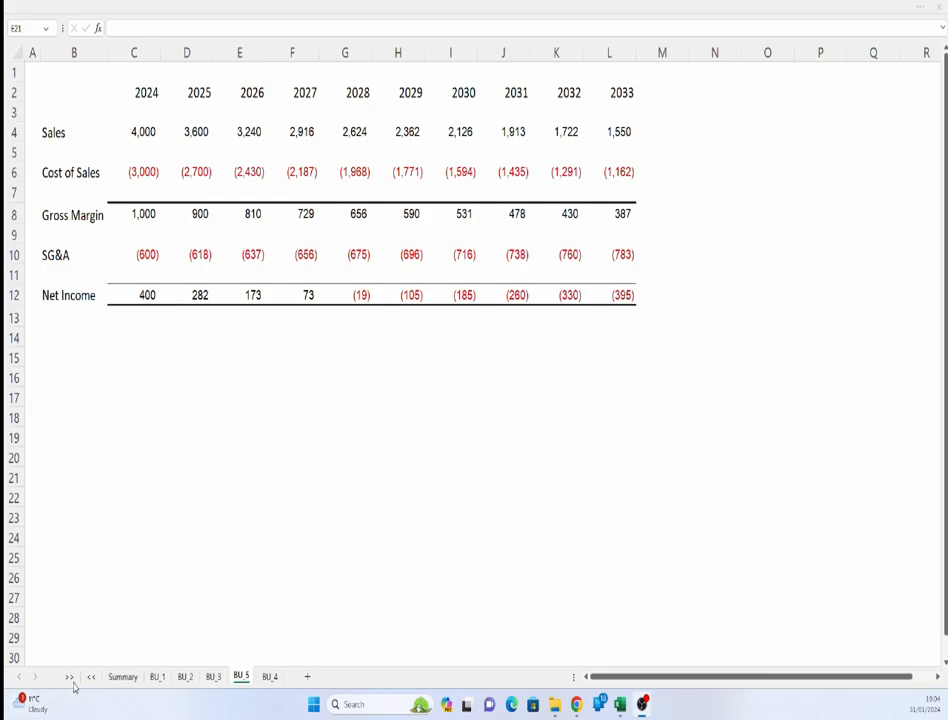
- Arrange the >> and << sheets so they enclose all the BU sheets after Summary
left_click(79, 681)
left_click(69, 681)
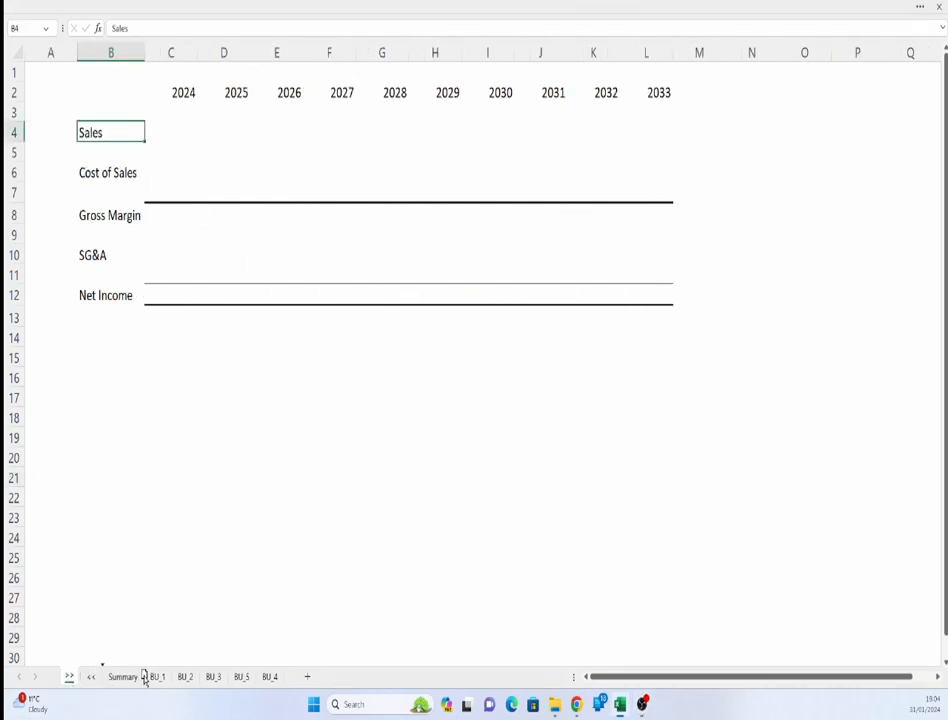
left_click_drag(147, 675, 140, 677)
left_click_drag(70, 679, 289, 684)
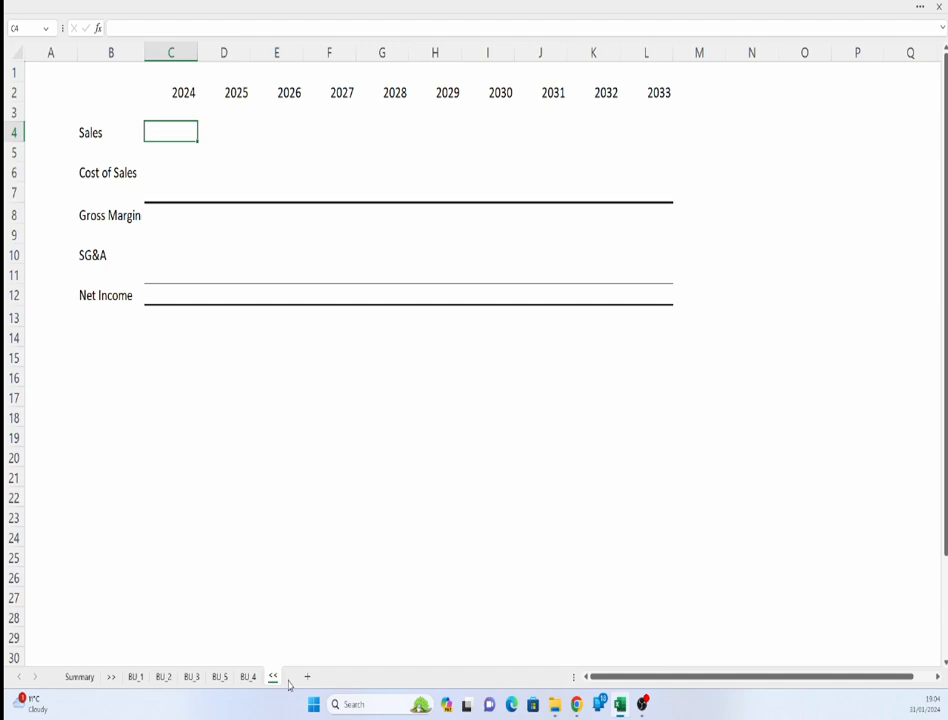
- Rewrite the 2024 Sales formula as a SUM of C4 across all sheets from >> to <<
left_click(87, 679)
left_click(169, 135)
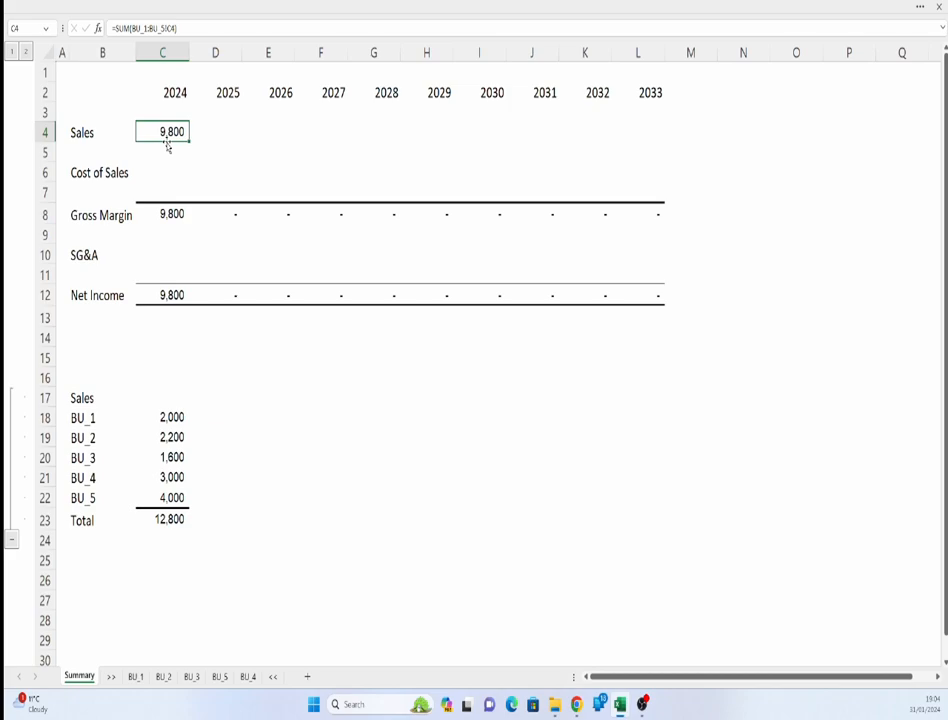
type("=sum(")
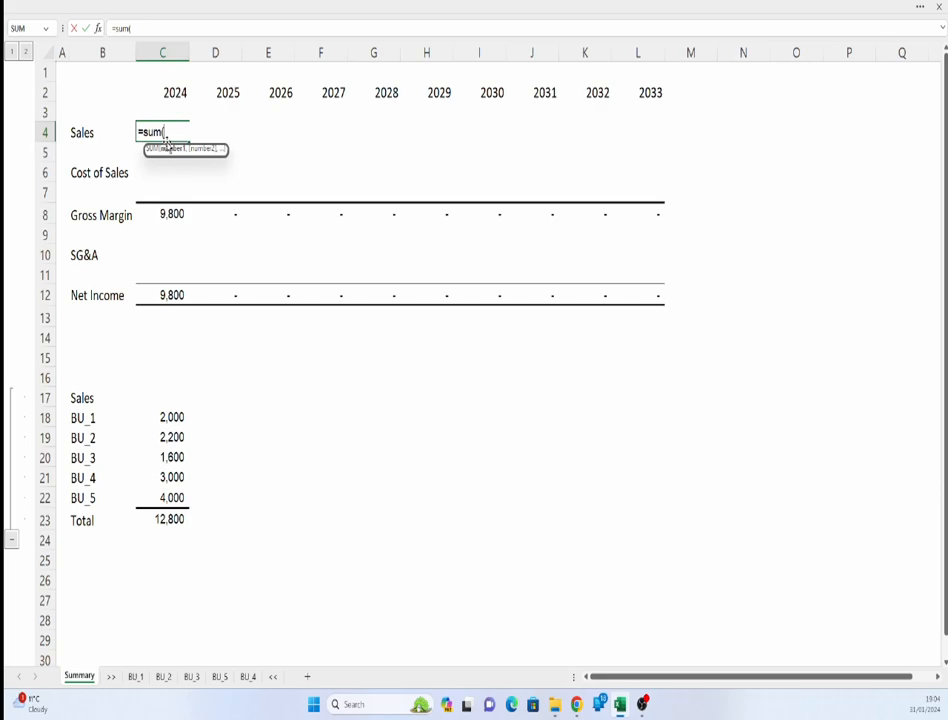
left_click(112, 677)
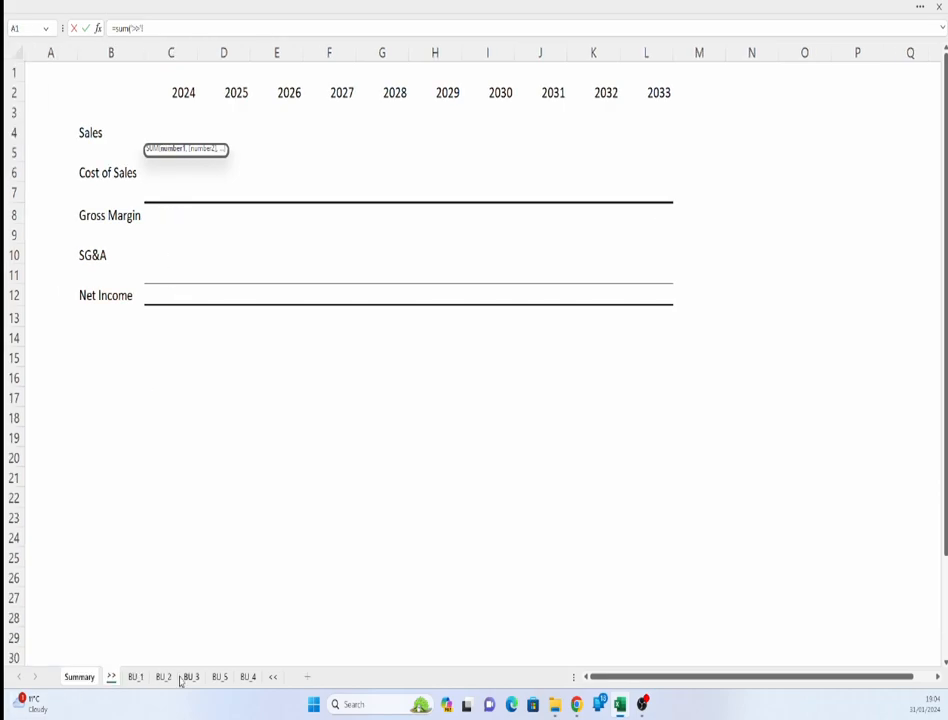
left_click(275, 679, "shift")
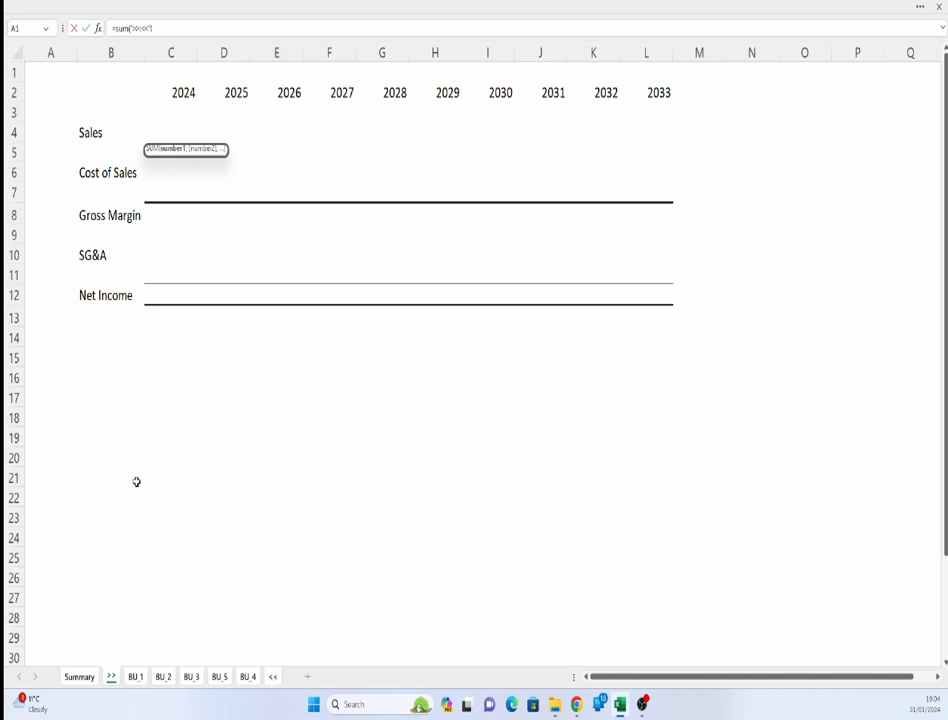
left_click(177, 133)
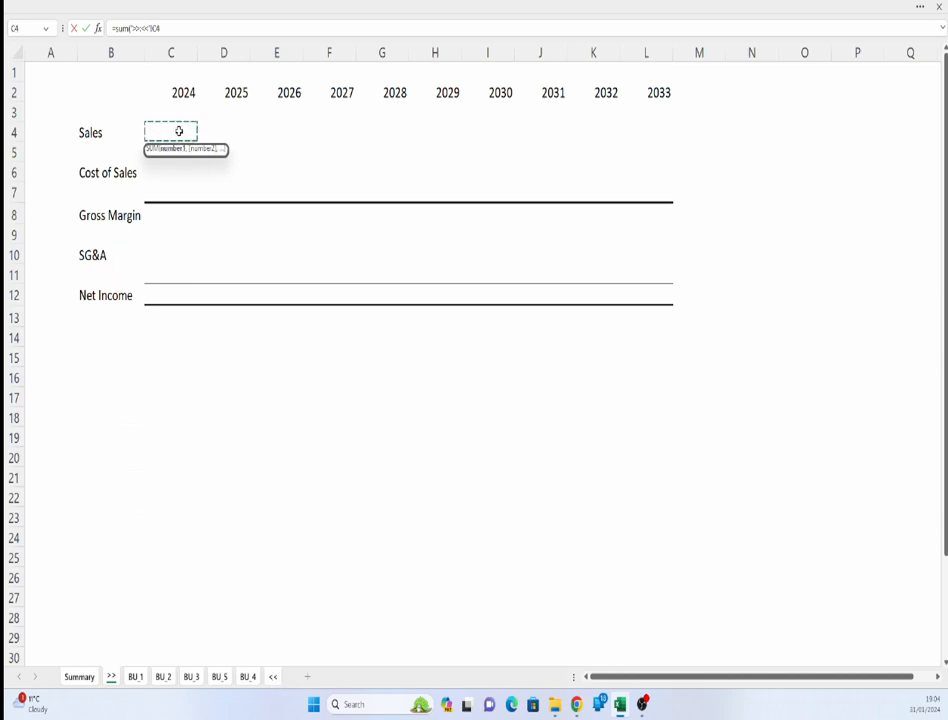
key("Return")
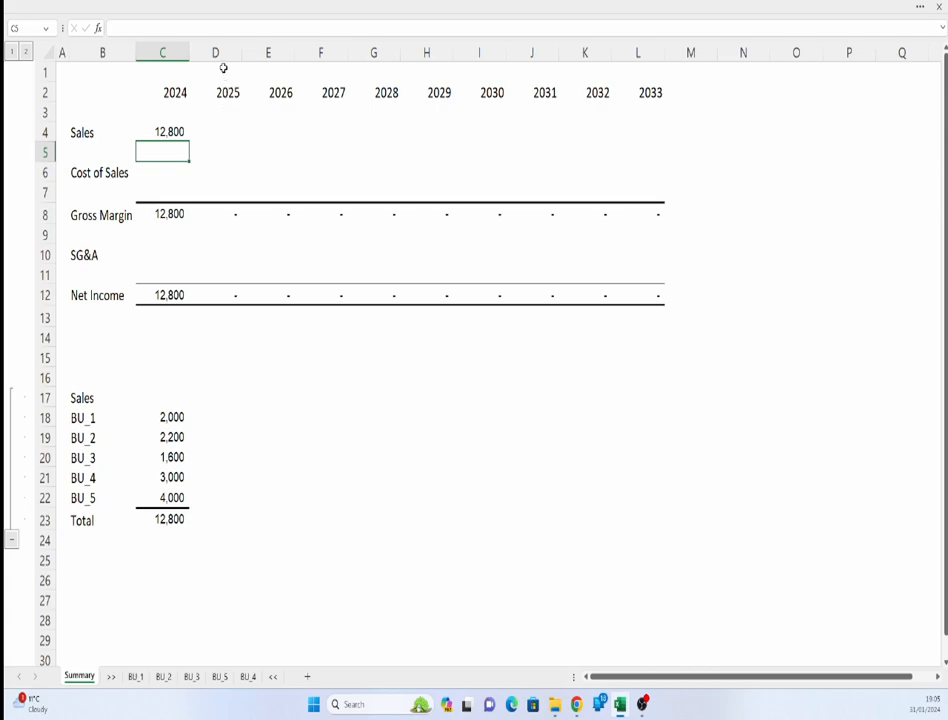
- Unhide the hidden BU_6 sheet and return to the Summary sheet
right_click(218, 680)
left_click(254, 616)
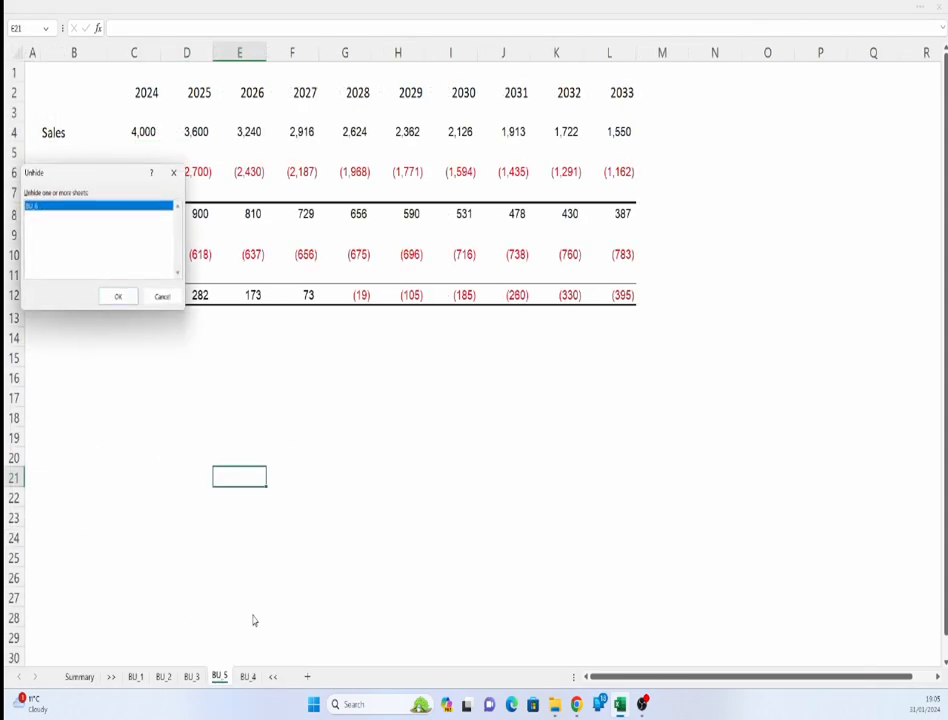
left_click(118, 296)
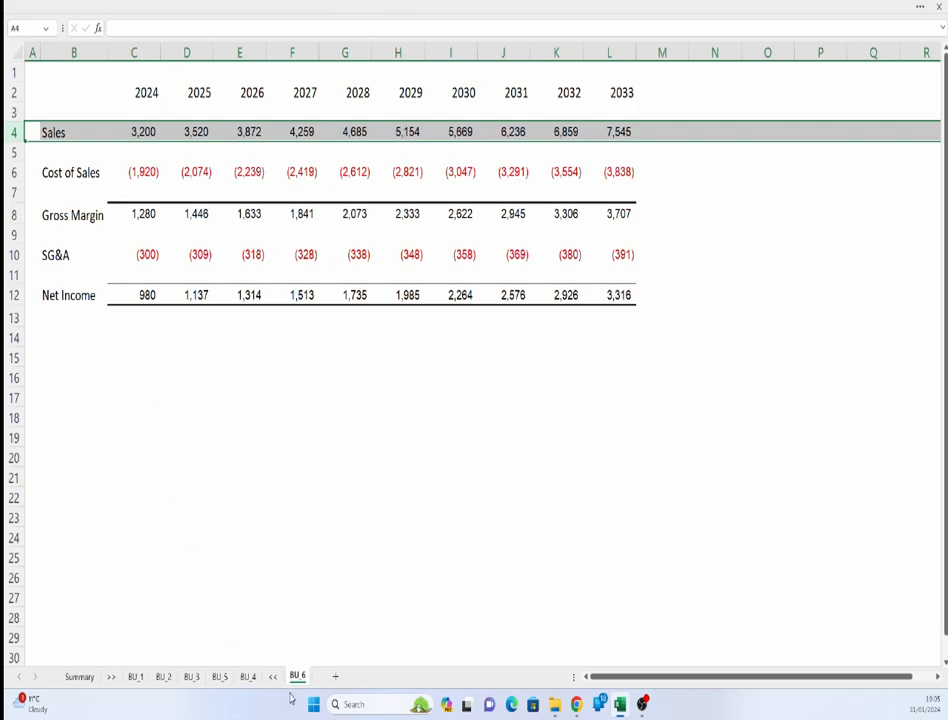
left_click(74, 679)
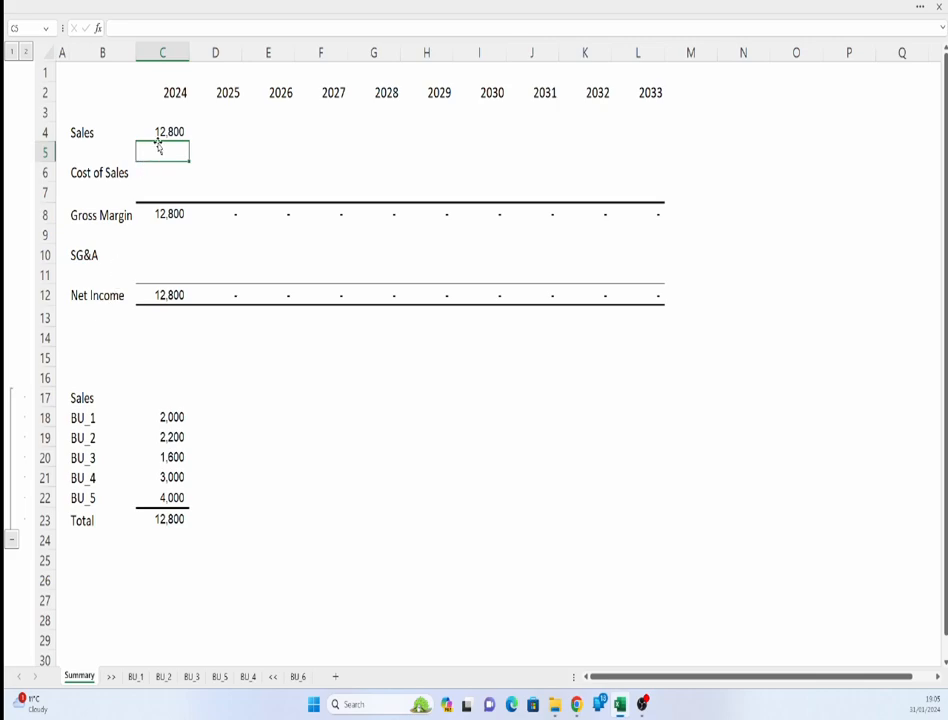
- Move the BU_6 sheet between BU_1 and BU_2, inside the >> to << range
left_click(298, 677)
mouse_move(305, 687)
left_mouse_down()
mouse_move(125, 673)
mouse_move(150, 669)
mouse_move(153, 679)
left_mouse_up()
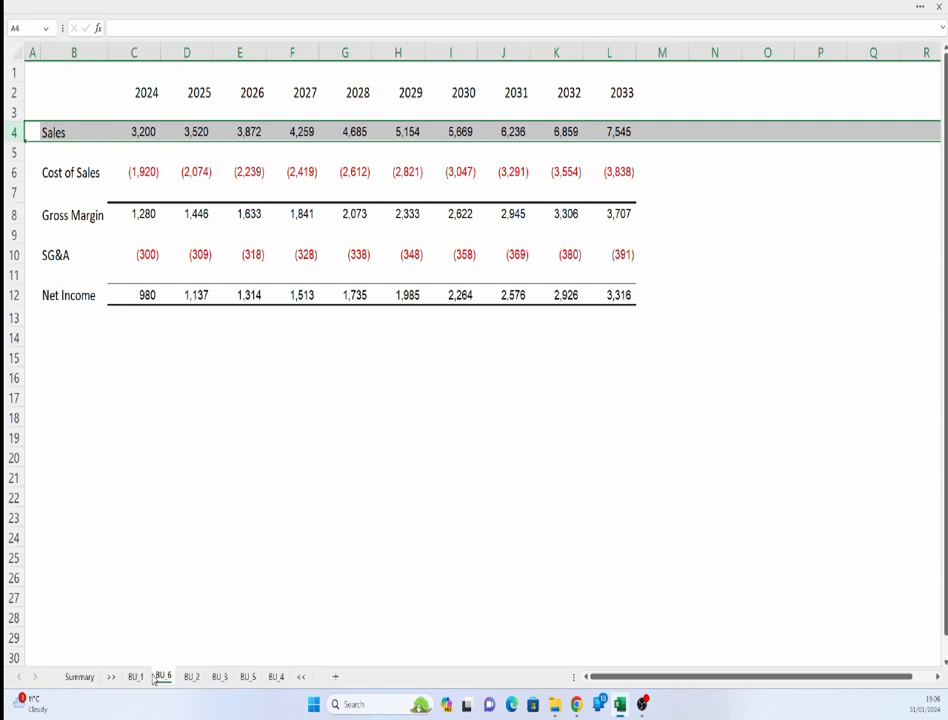
left_click(89, 679)
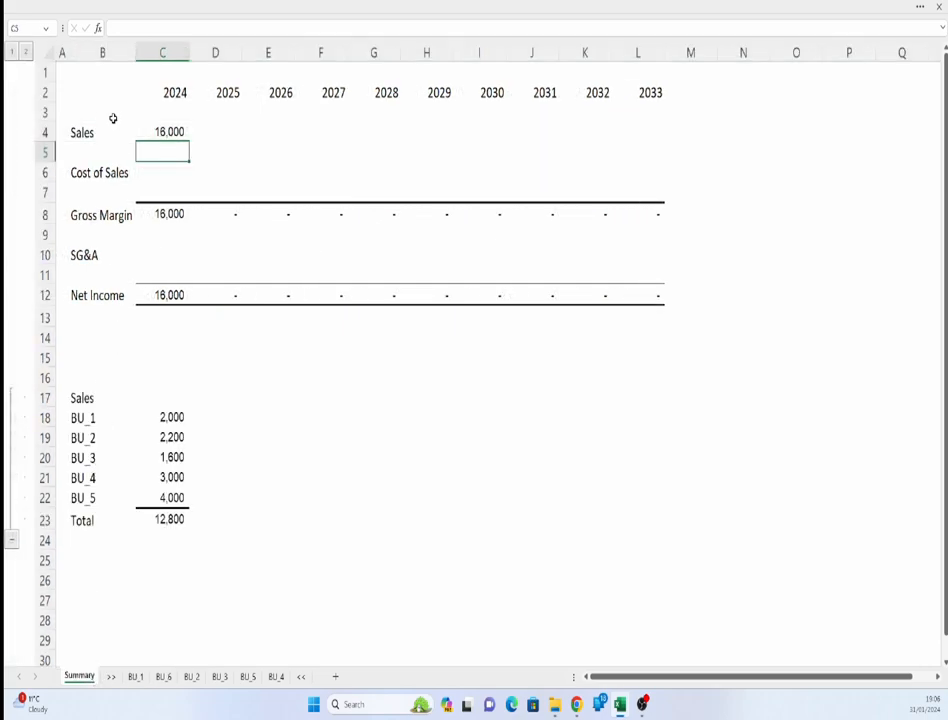
- Check the Summary 2024 Sales formula against the 2024 Sales value on BU_6
left_click(160, 131)
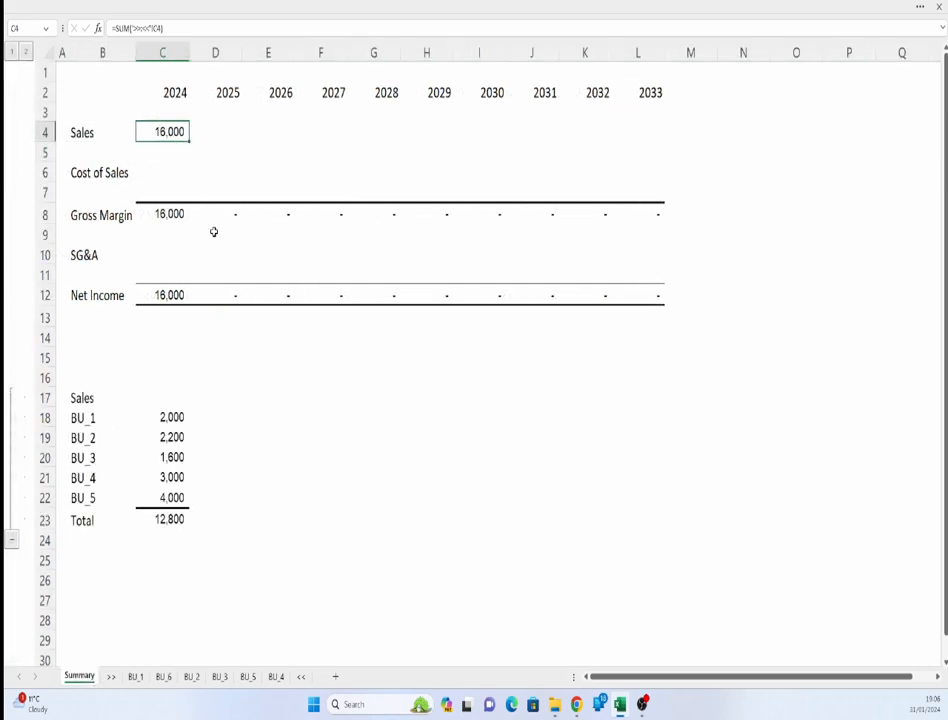
left_click(163, 678)
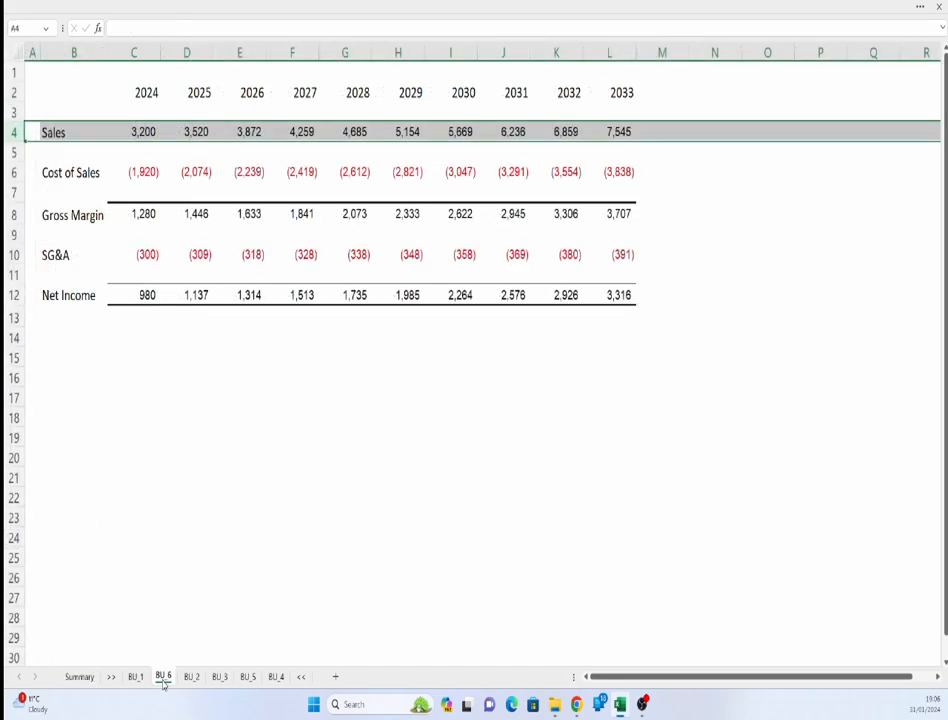
left_click(139, 131)
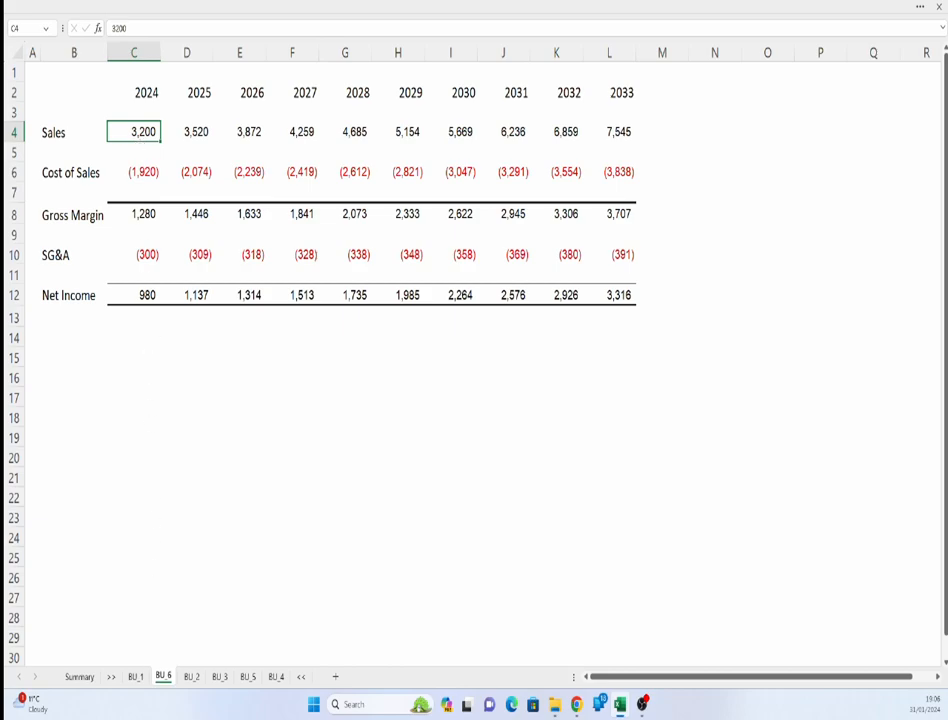
left_click(78, 677)
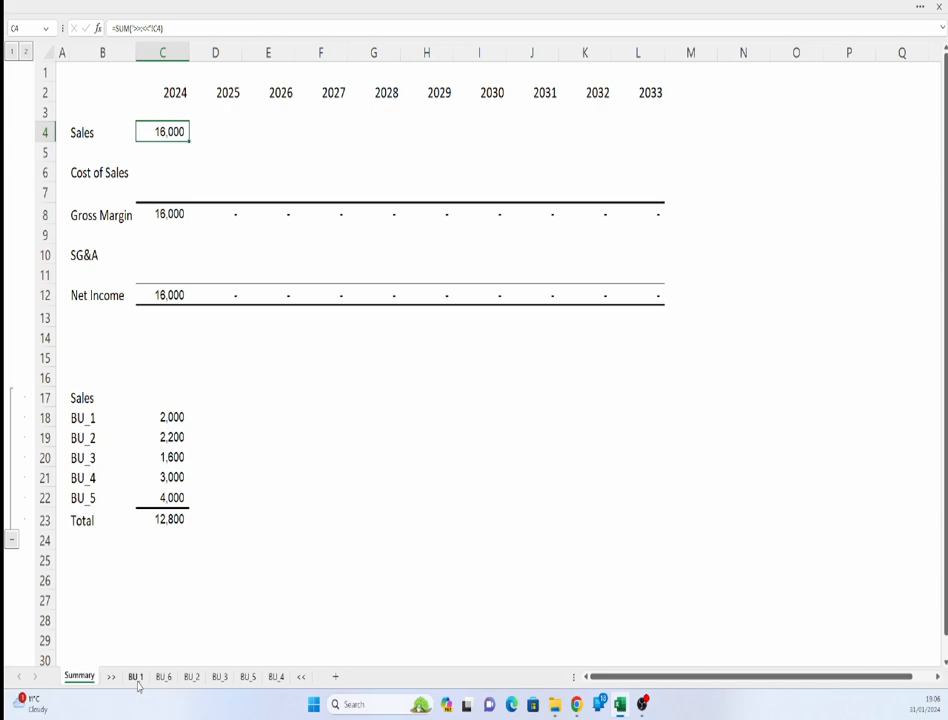
- Move the BU_1 sheet in front of the >> sheet, outside the summed range
left_click(136, 679)
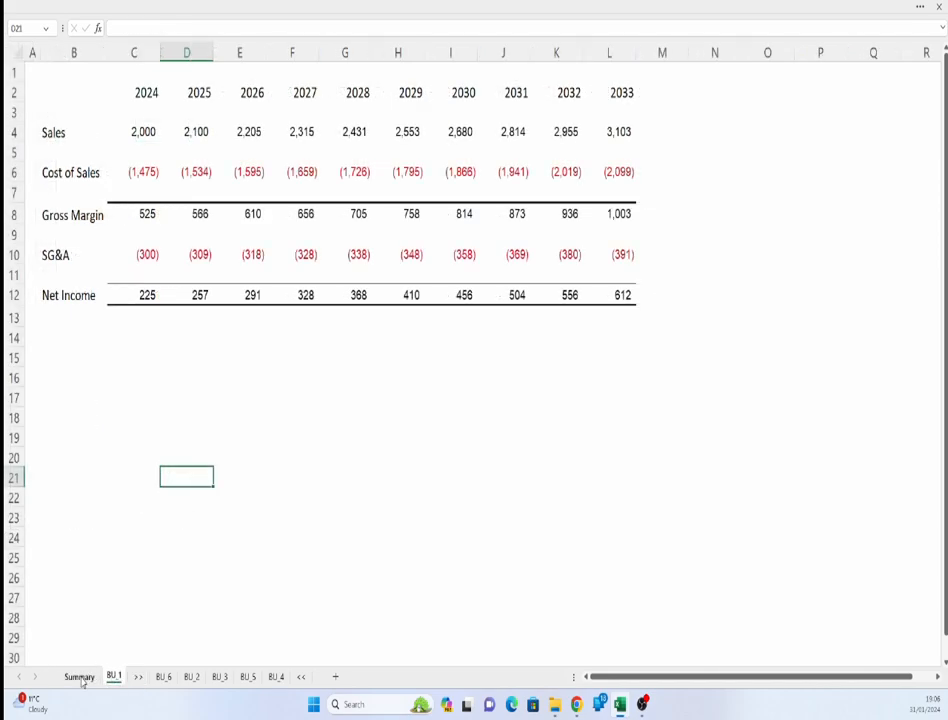
left_click(80, 678)
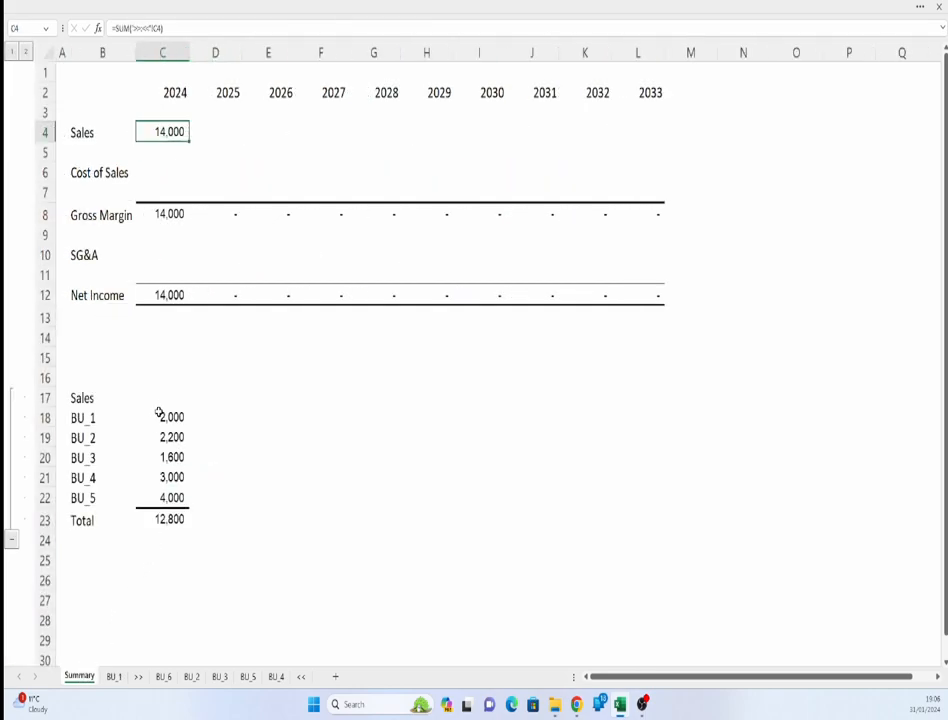
- Rename the >> sheet to Start>>
left_click(168, 415)
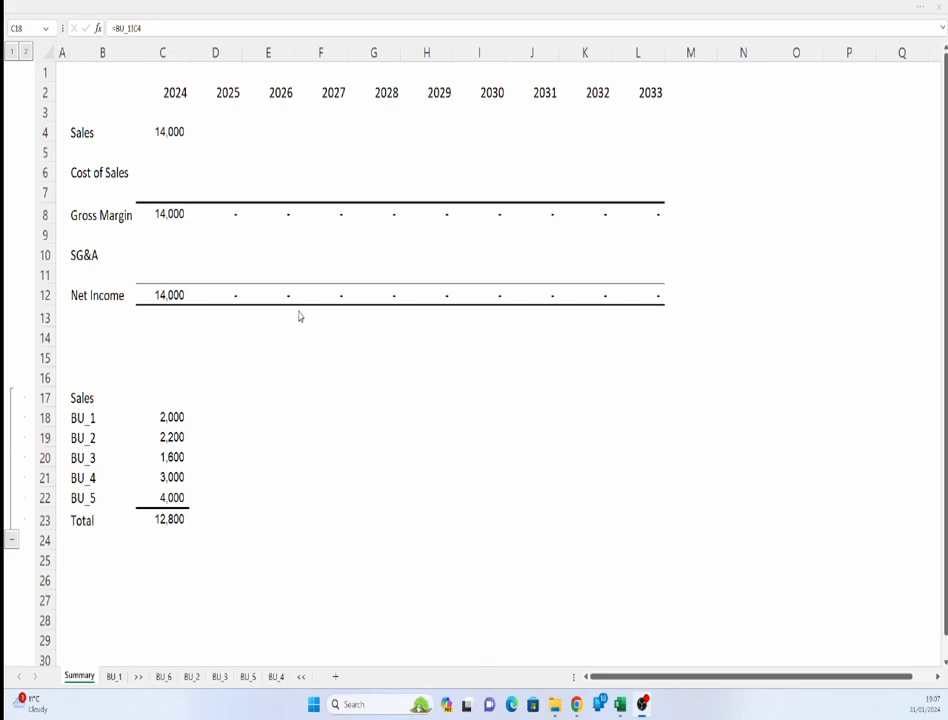
left_click(168, 131)
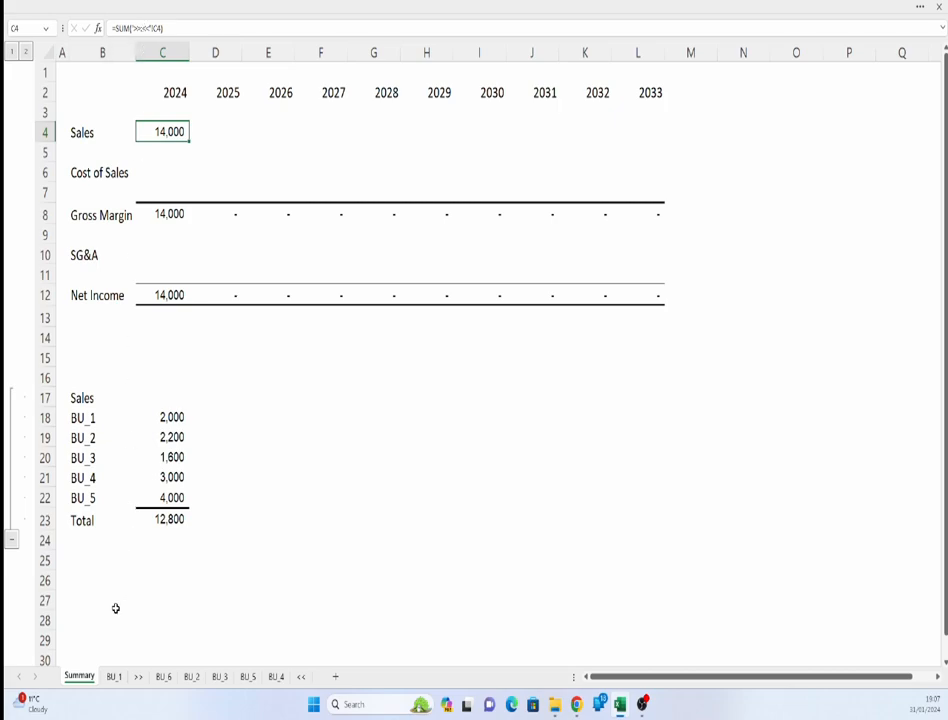
left_click(139, 680)
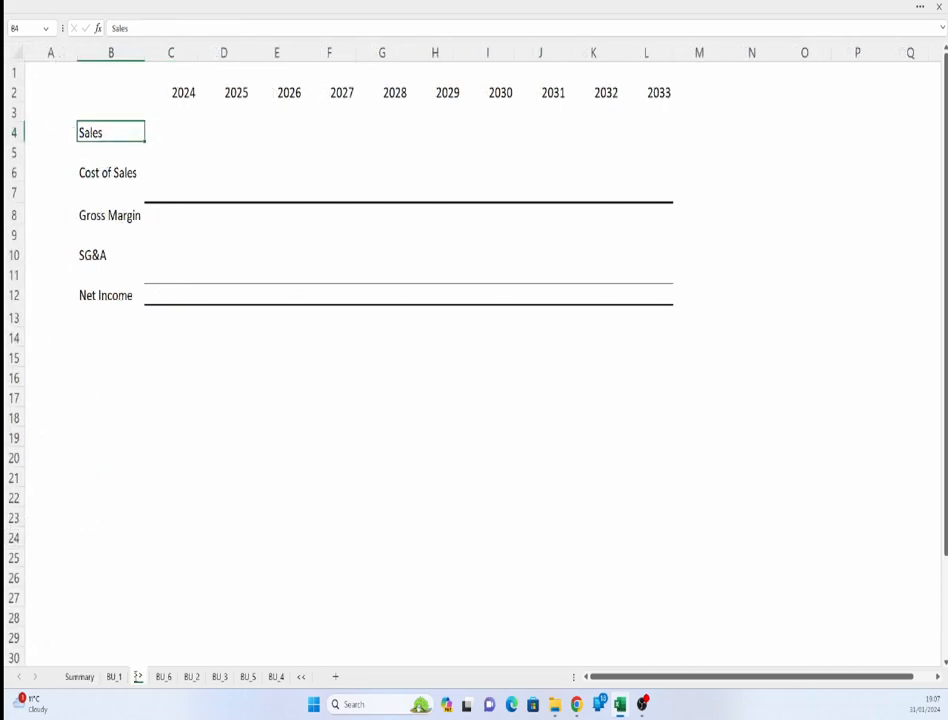
type("Start")
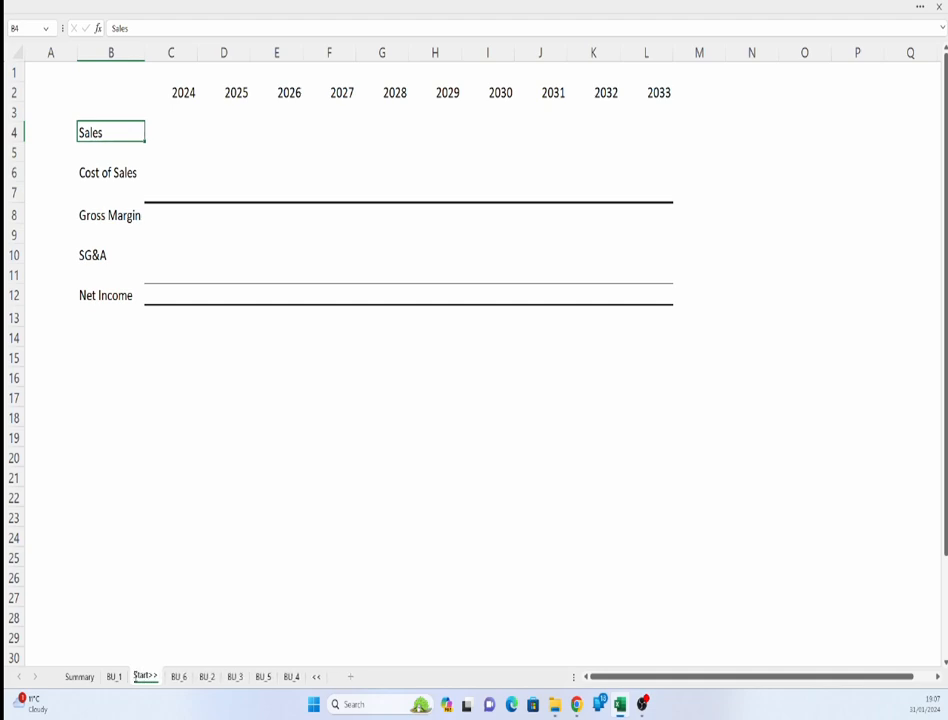
key("Return")
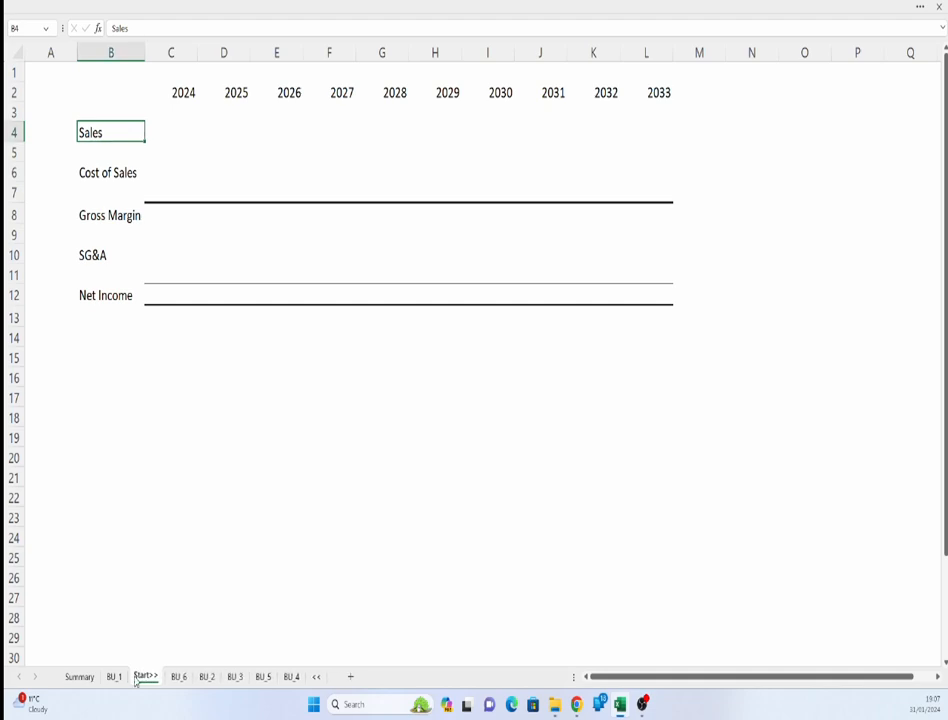
- Rename the << sheet to <<End and return to the Summary sheet
left_click(316, 676)
left_click(322, 676)
type("End")
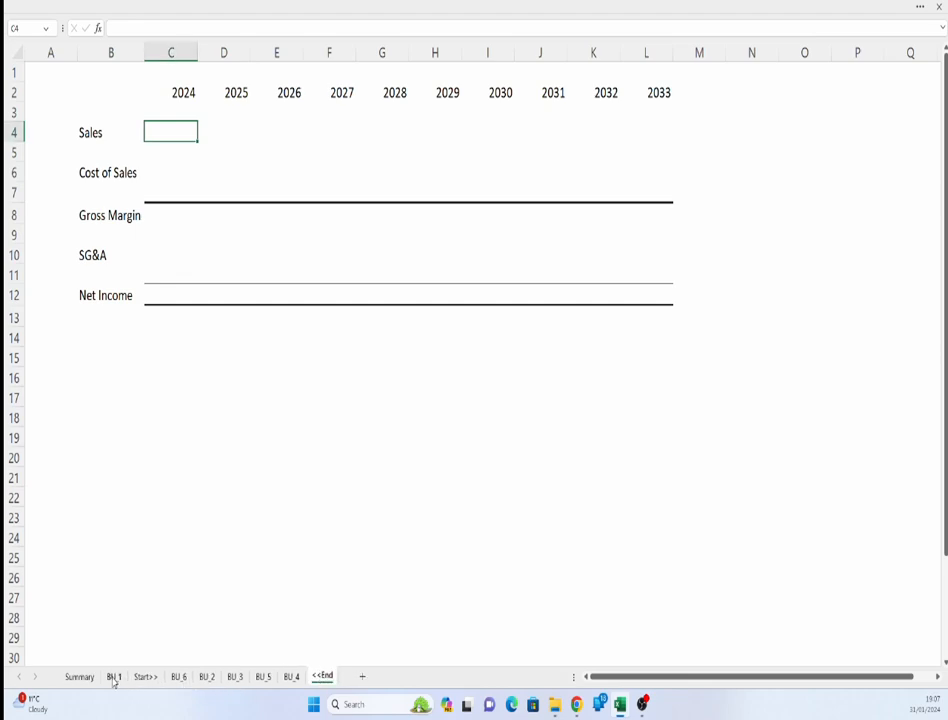
left_click(79, 677)
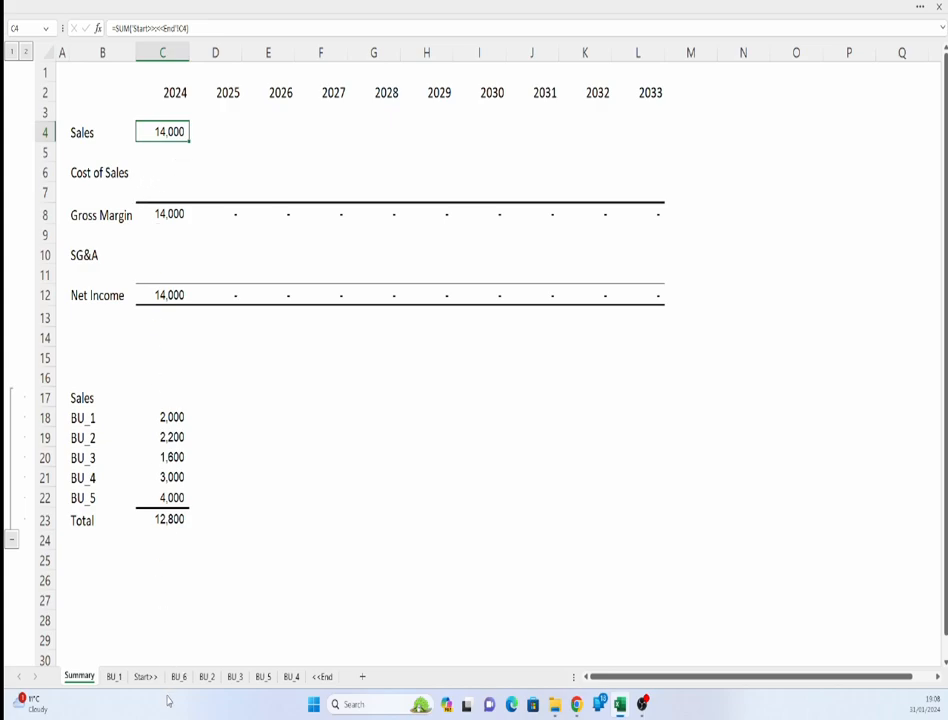
- Review the 2024 Sales on each business unit sheet in turn
left_click(115, 678)
left_click_drag(177, 680, 178, 679)
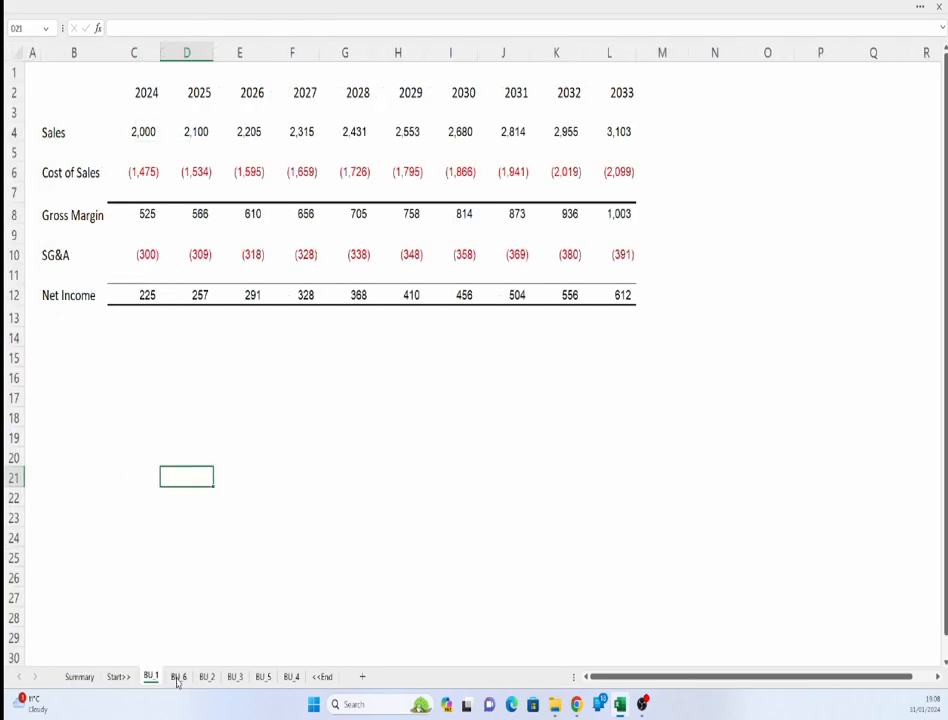
left_click(181, 680)
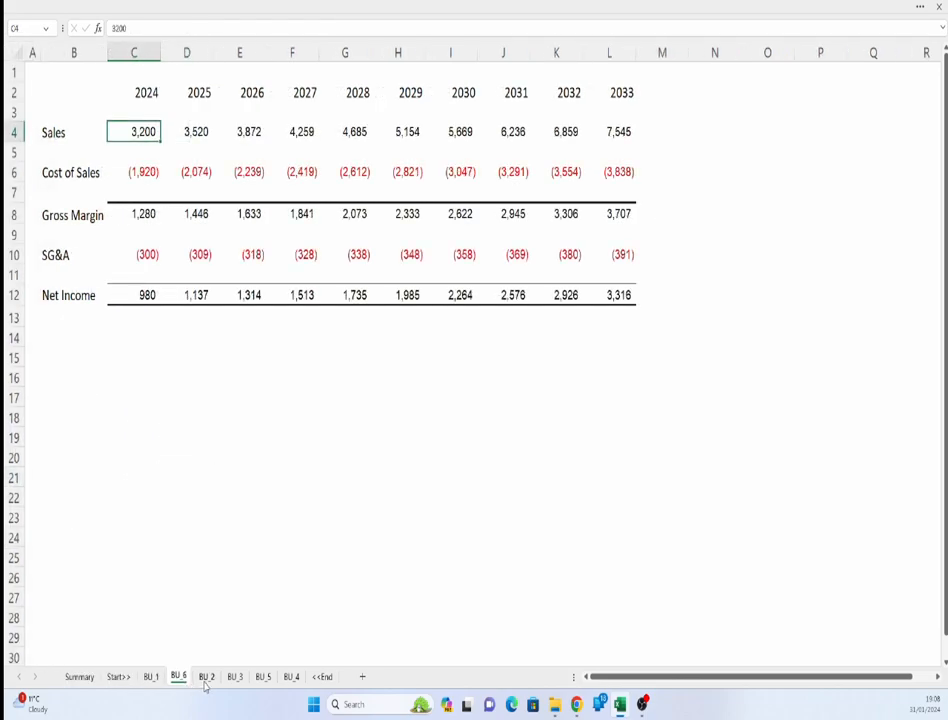
left_click(207, 682)
left_click(236, 682)
left_click(262, 681)
left_click(290, 680)
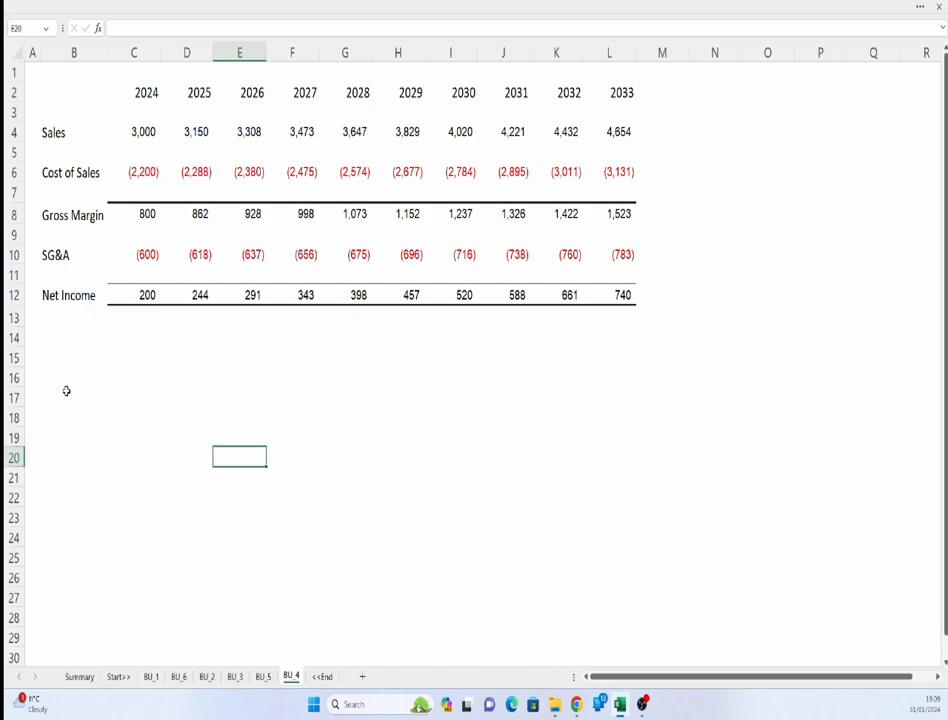
- Insert a blank row above the Sales row on the BU_3 sheet
left_click(234, 677)
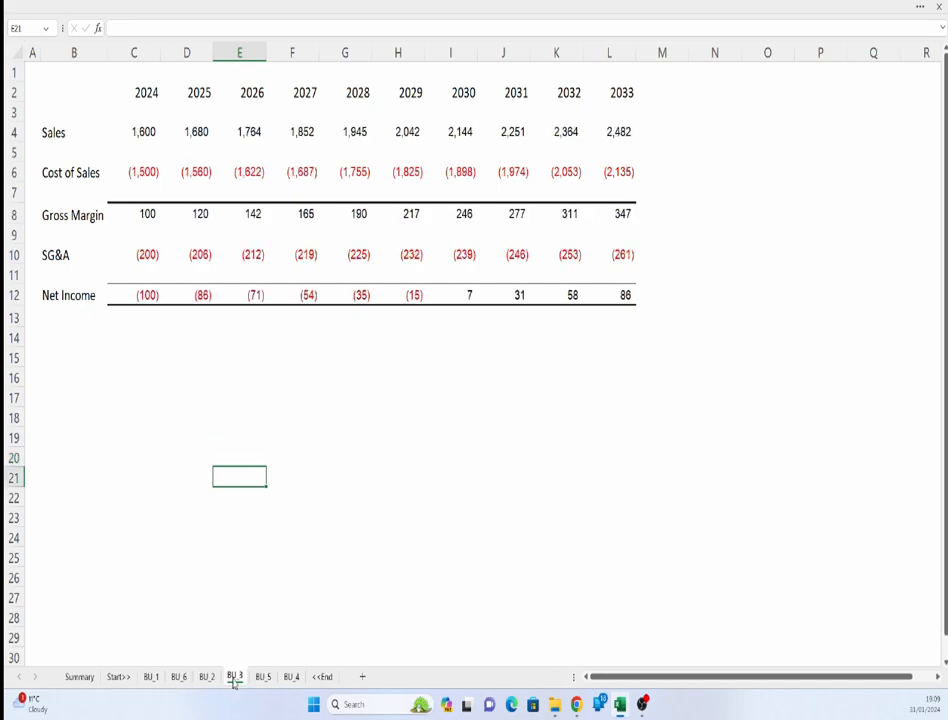
left_click(13, 132)
right_click(13, 132)
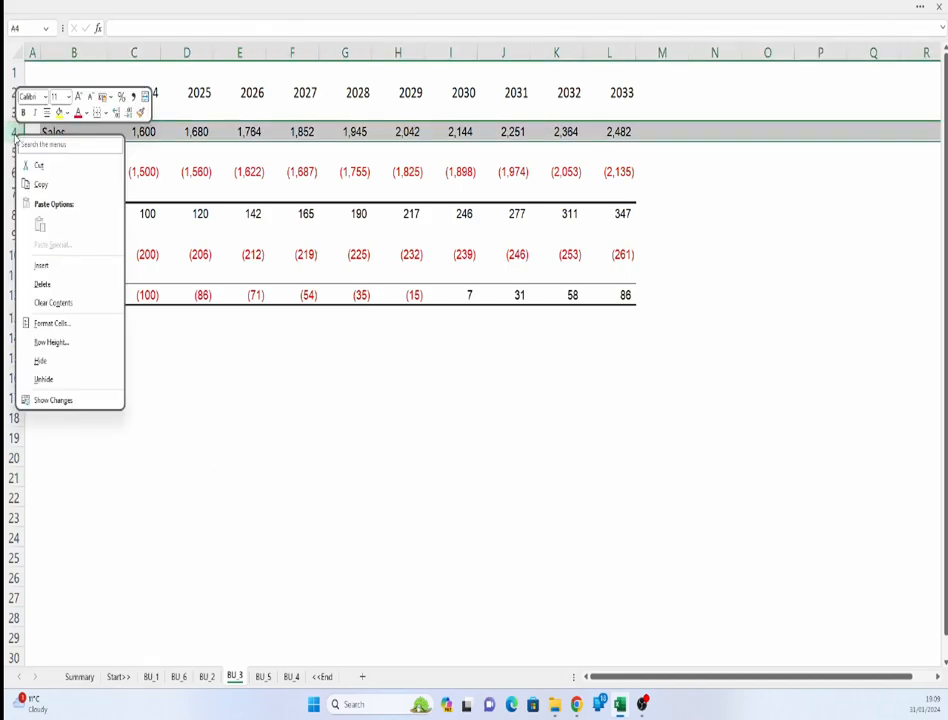
left_click(42, 266)
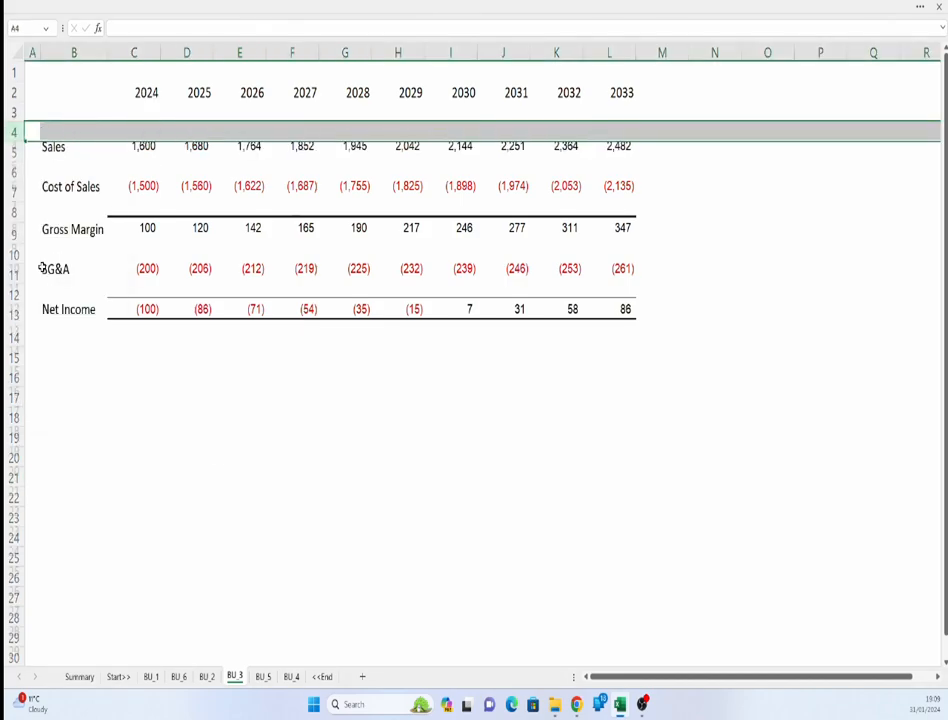
- Delete the inserted blank row 4 on the BU_3 sheet
left_click(80, 677)
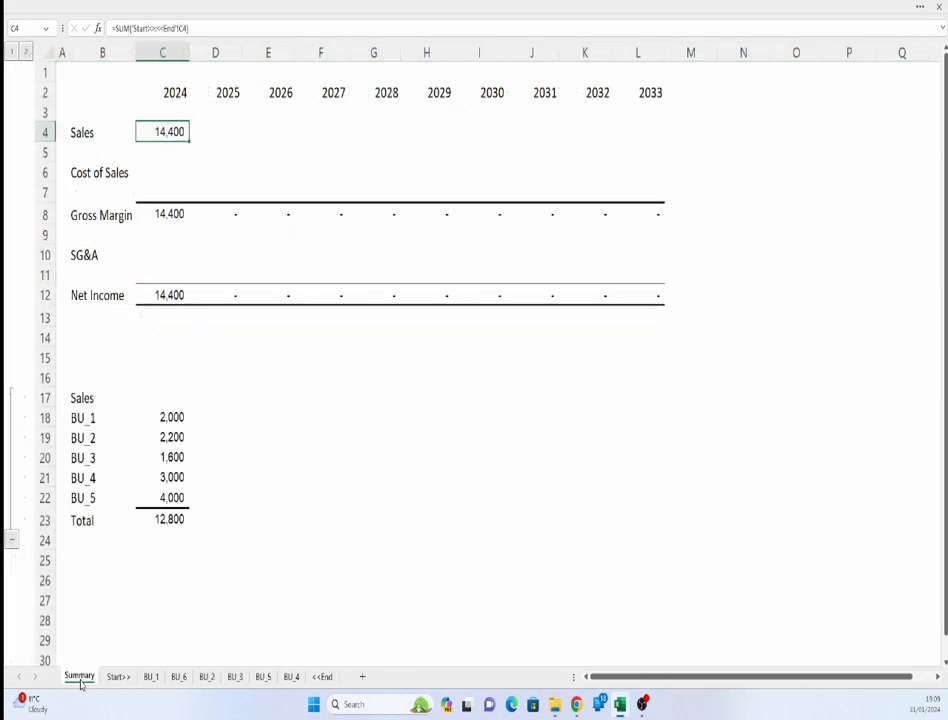
left_click(169, 452)
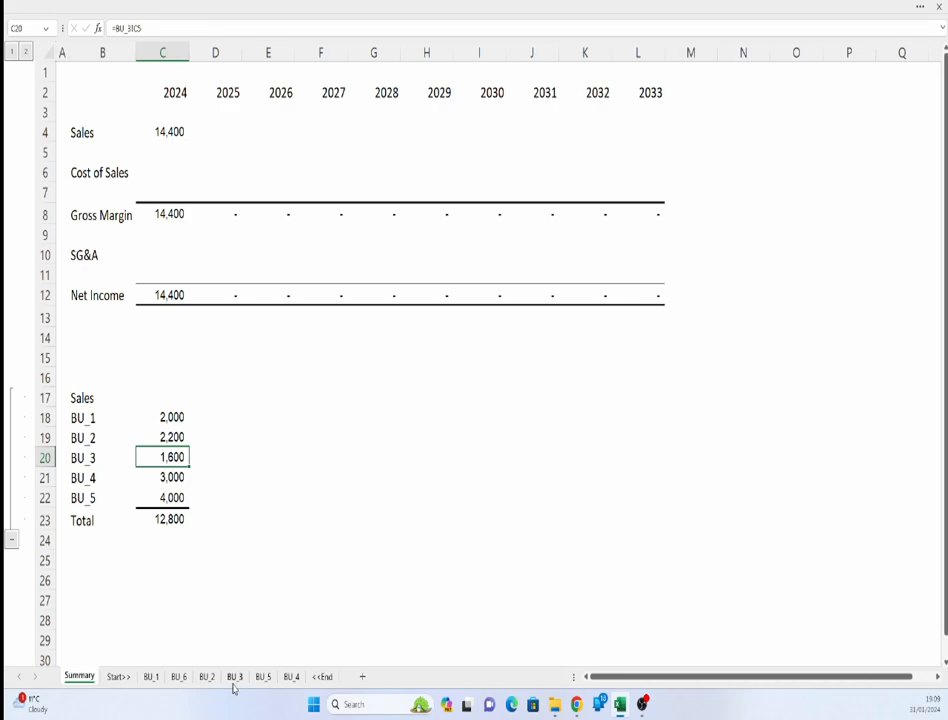
left_click(121, 679)
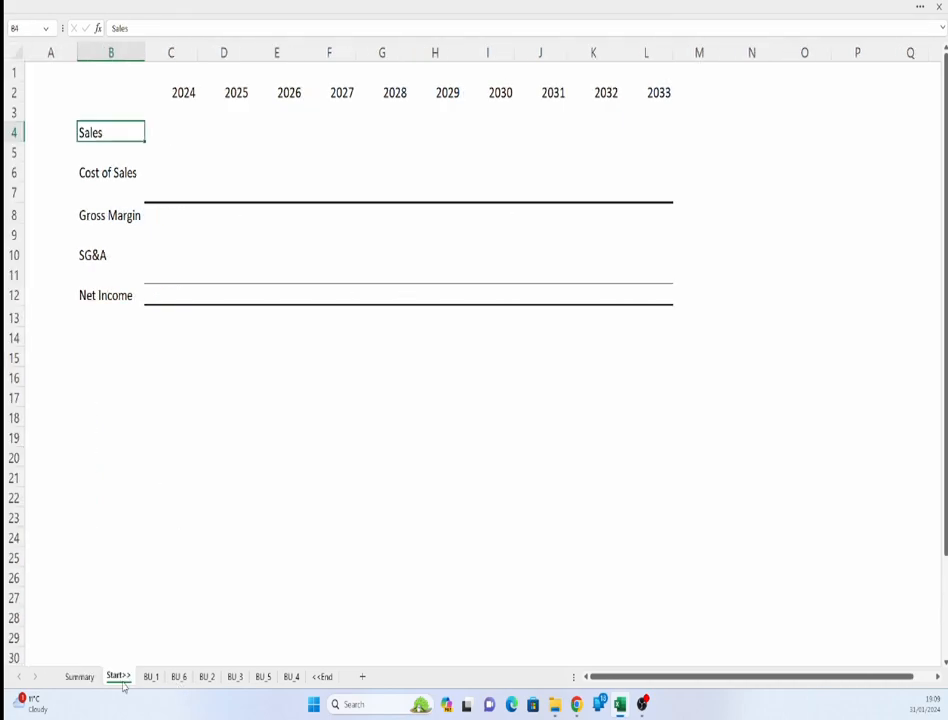
left_click(323, 679)
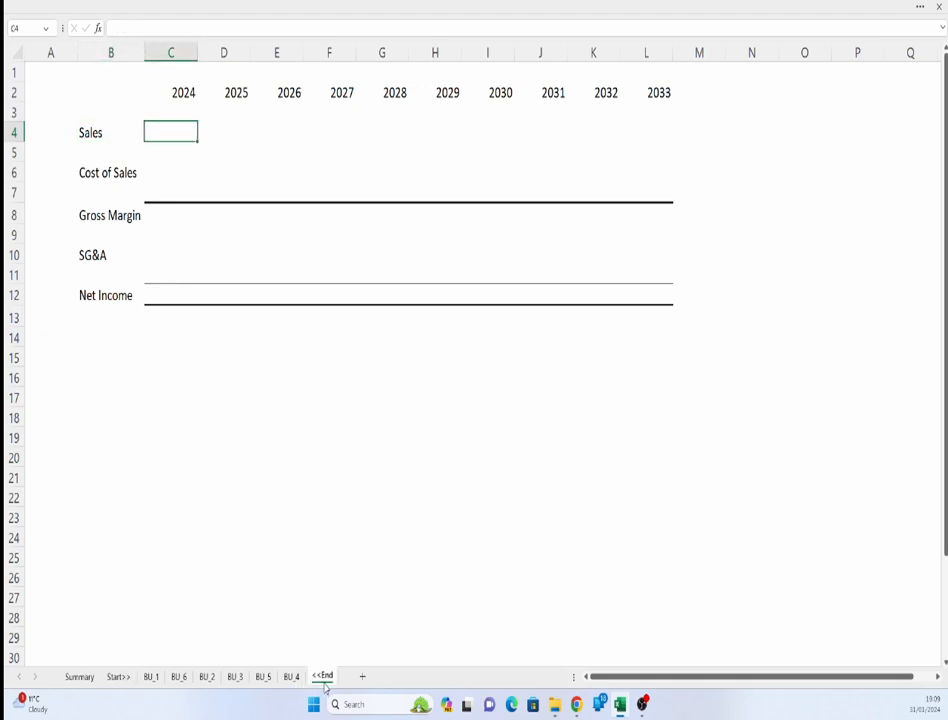
left_click(234, 678)
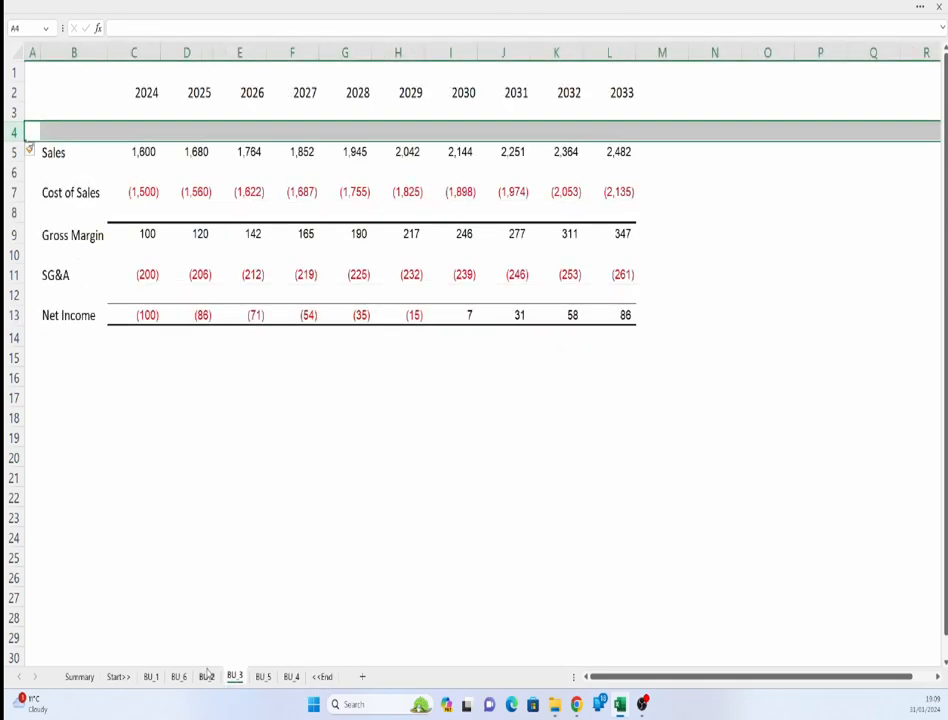
left_click(150, 129)
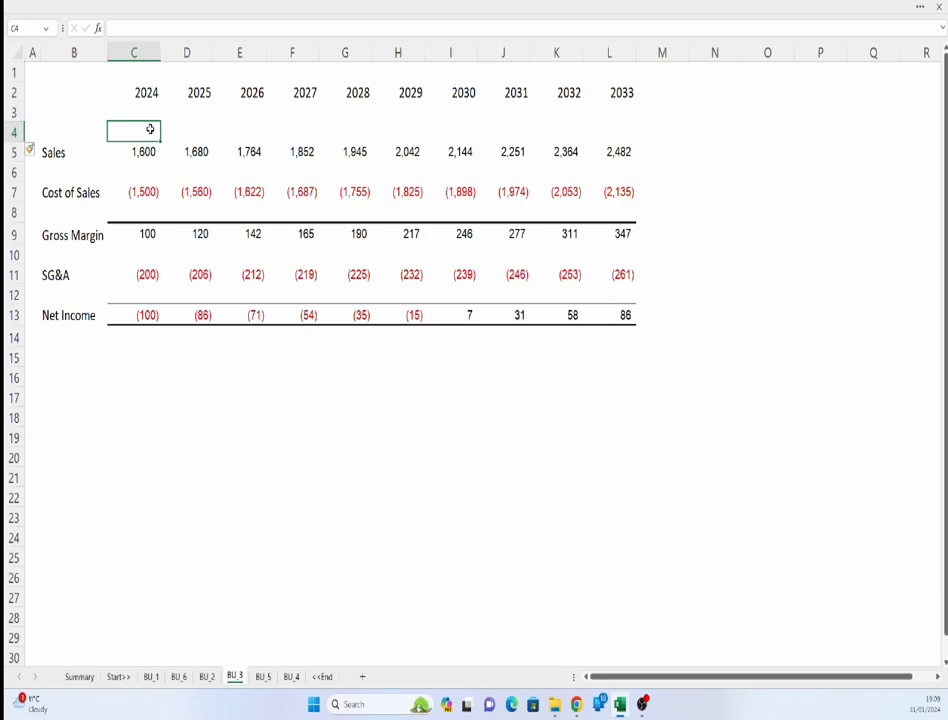
key("shift+space")
key("ctrl+minus")
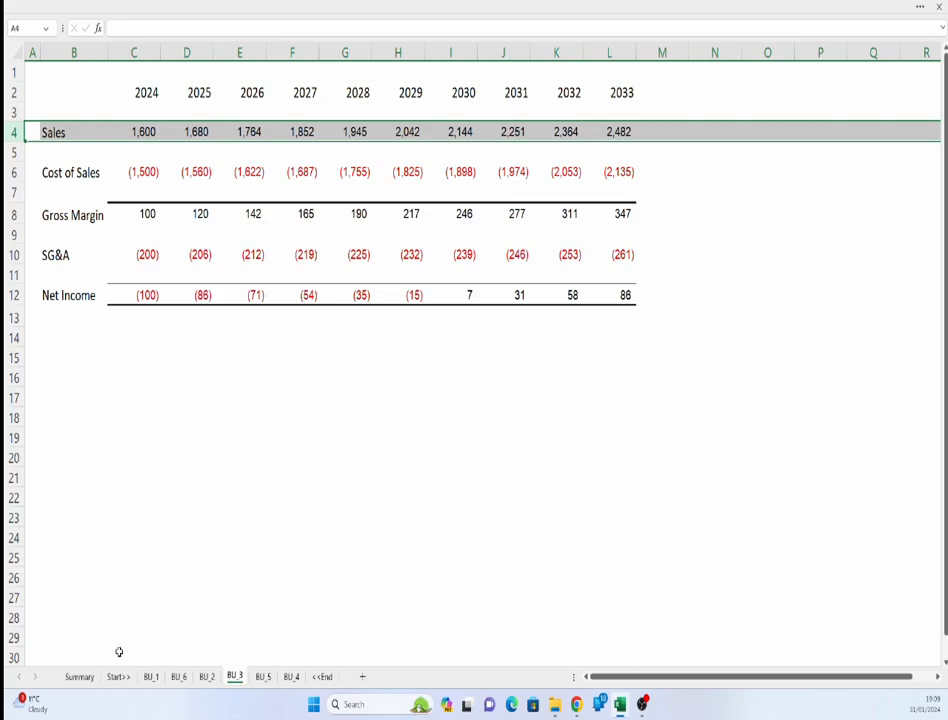
- Insert a blank row above the Sales row on the BU_1 sheet
left_click(90, 678)
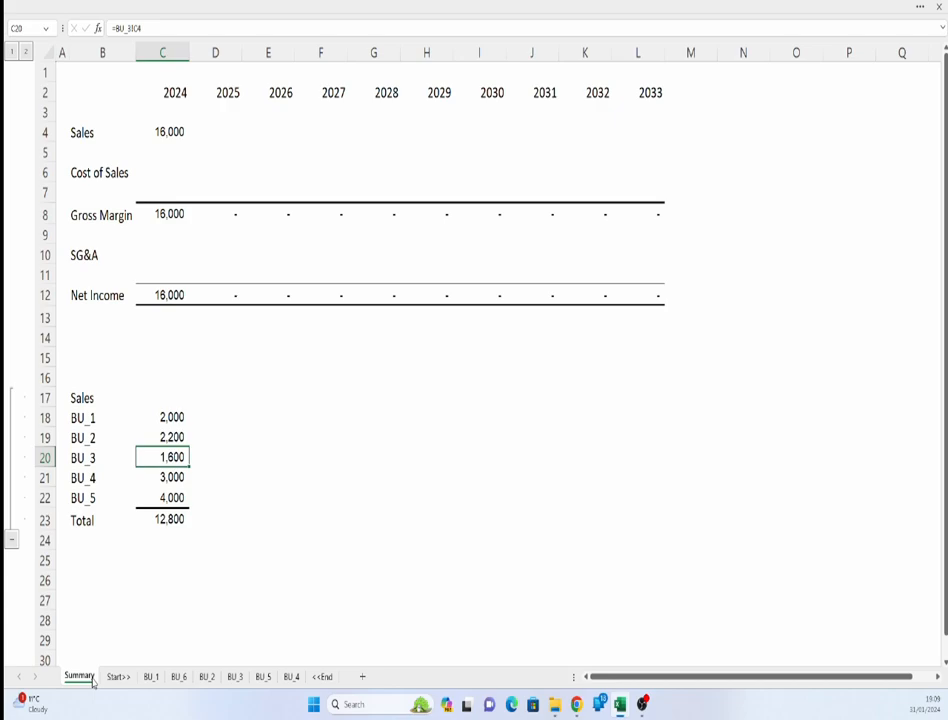
left_click(153, 679)
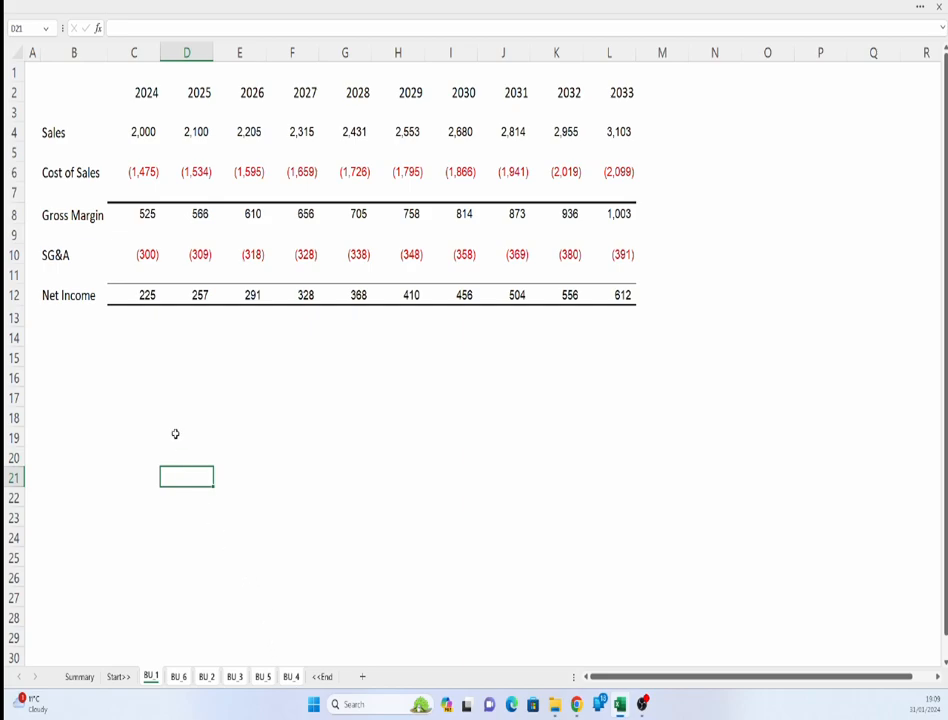
left_click(13, 132)
right_click(13, 132)
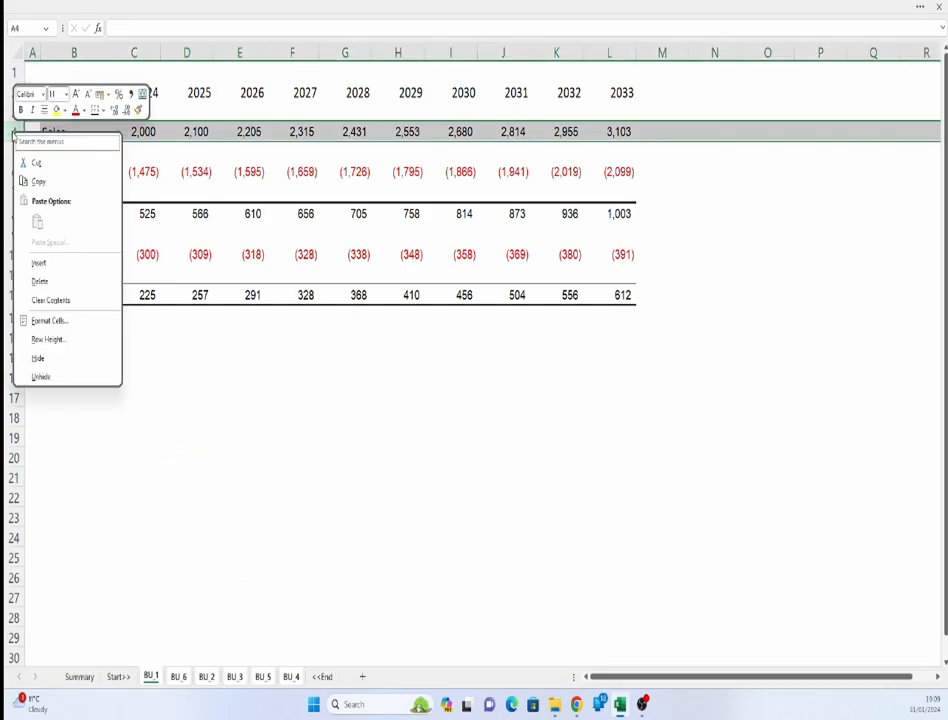
left_click(39, 263)
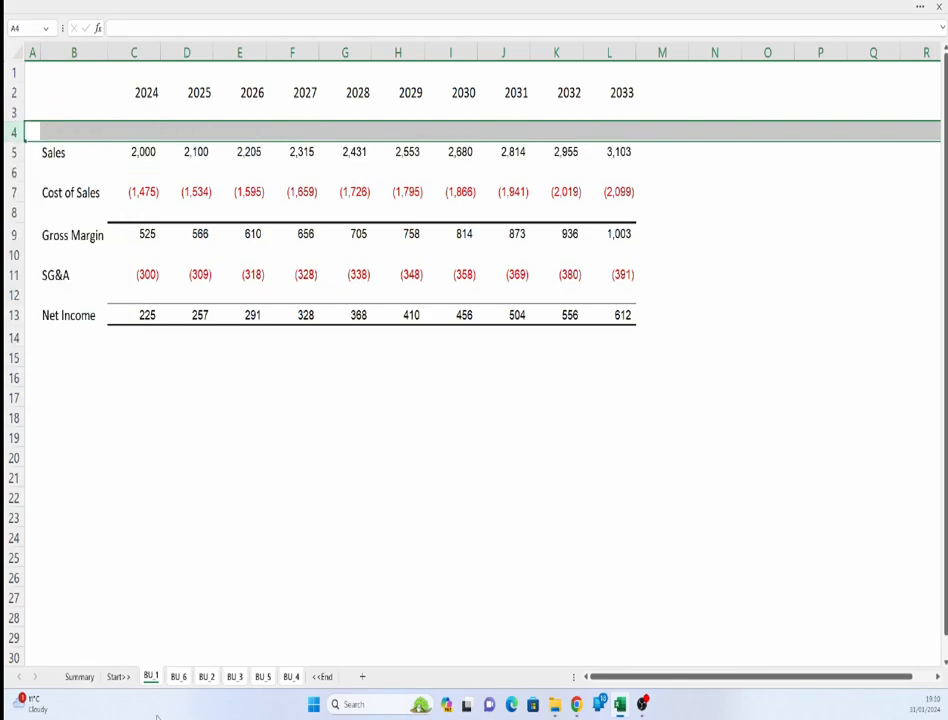
- Step through every sheet from Summary to <<End and back, comparing the Sales rows with the Summary totals
left_click(82, 678)
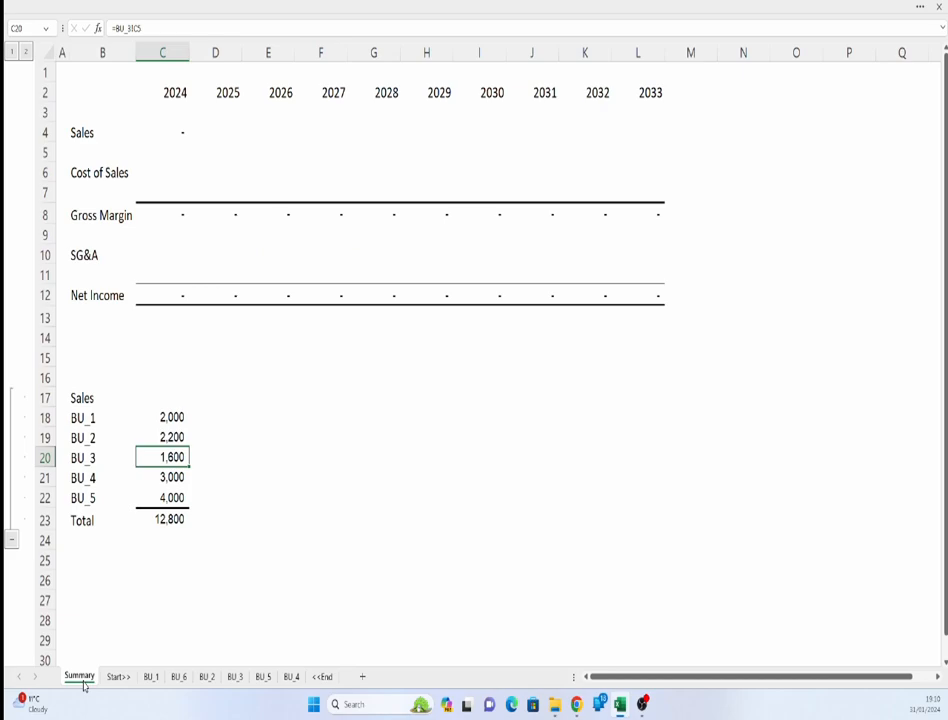
left_click(125, 686)
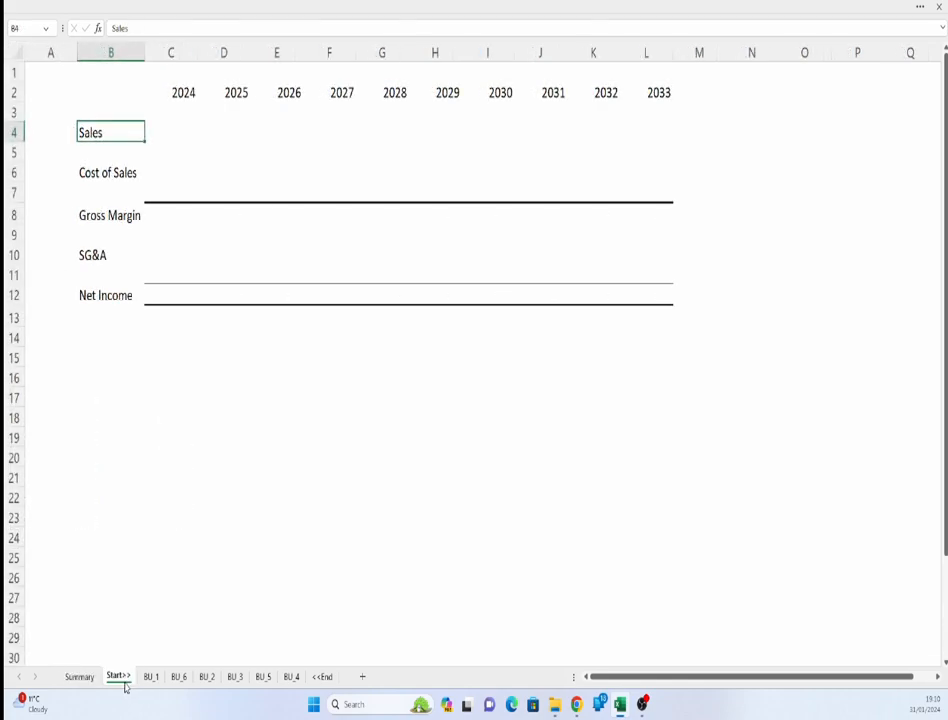
left_click(148, 680)
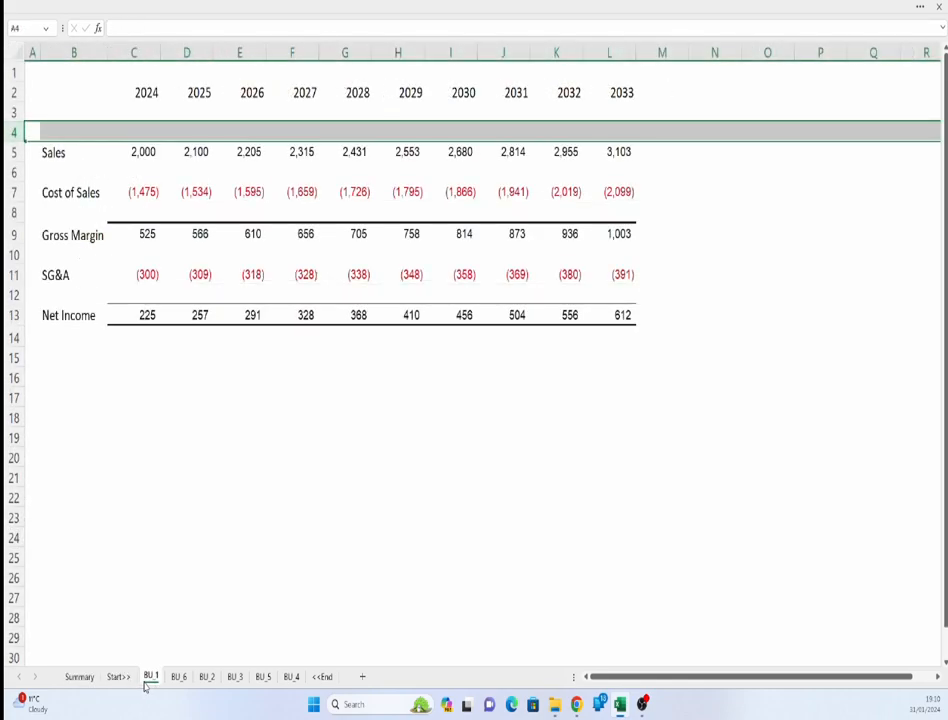
left_click(178, 680)
left_click(206, 680)
left_click(234, 680)
left_click(262, 680)
left_click(291, 680)
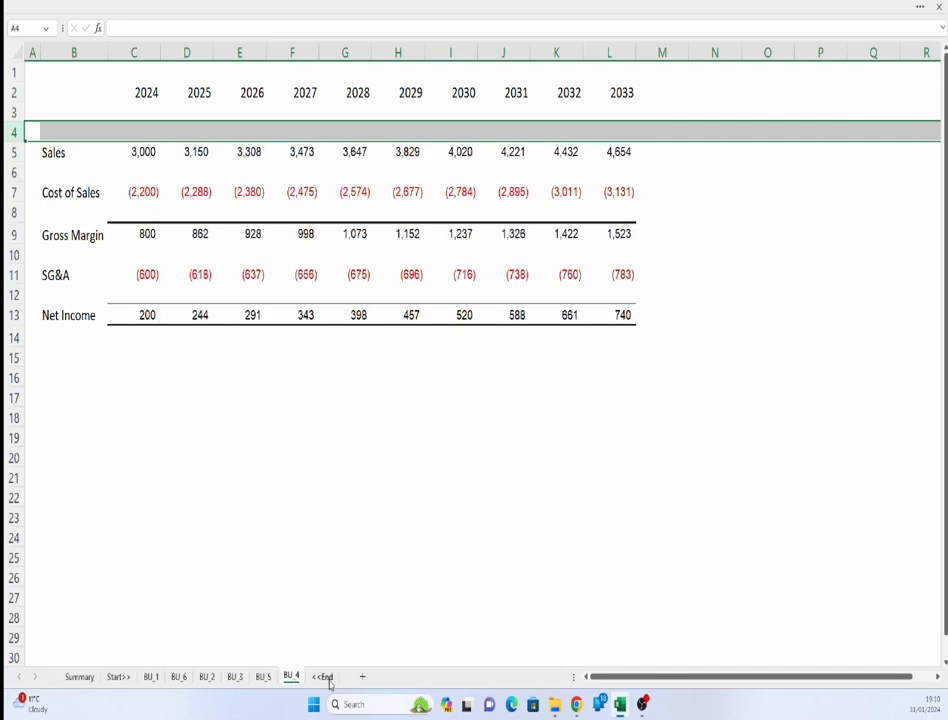
left_click(322, 680)
left_click(84, 684)
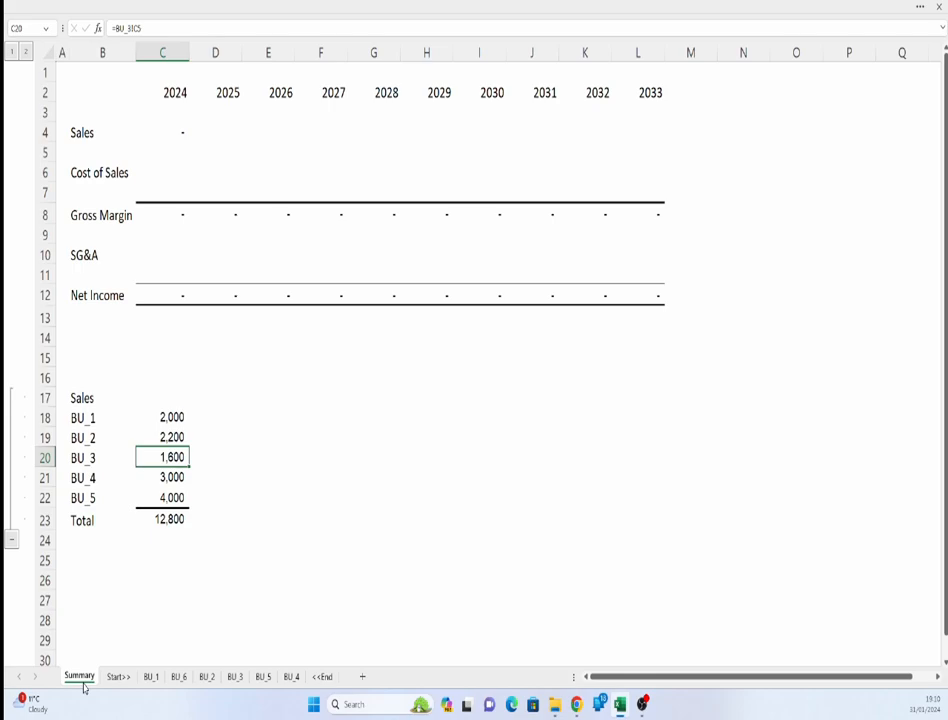
key("ctrl+Page_Down")
key("ctrl+Page_Down")
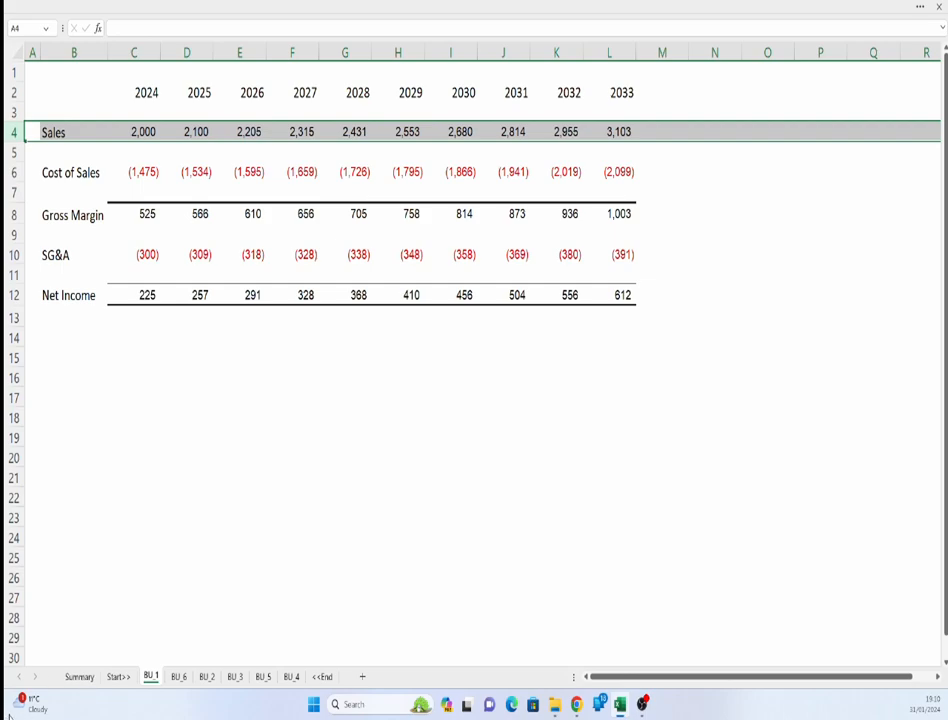
left_click(80, 677)
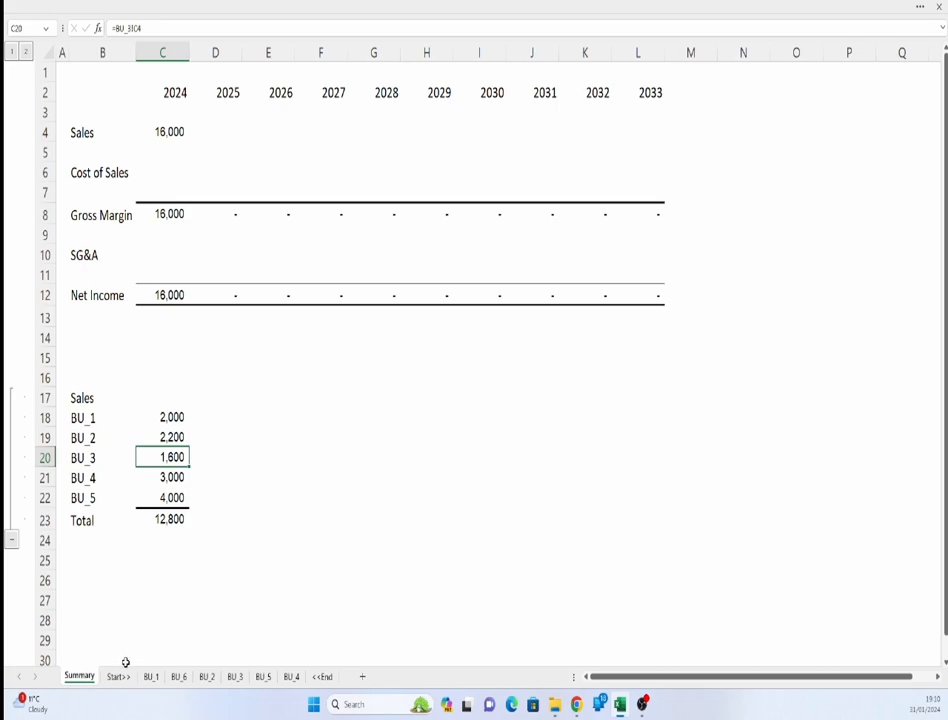
- Examine the year headings and row labels on the Start>> bookend sheet before returning to Summary
left_click(118, 677)
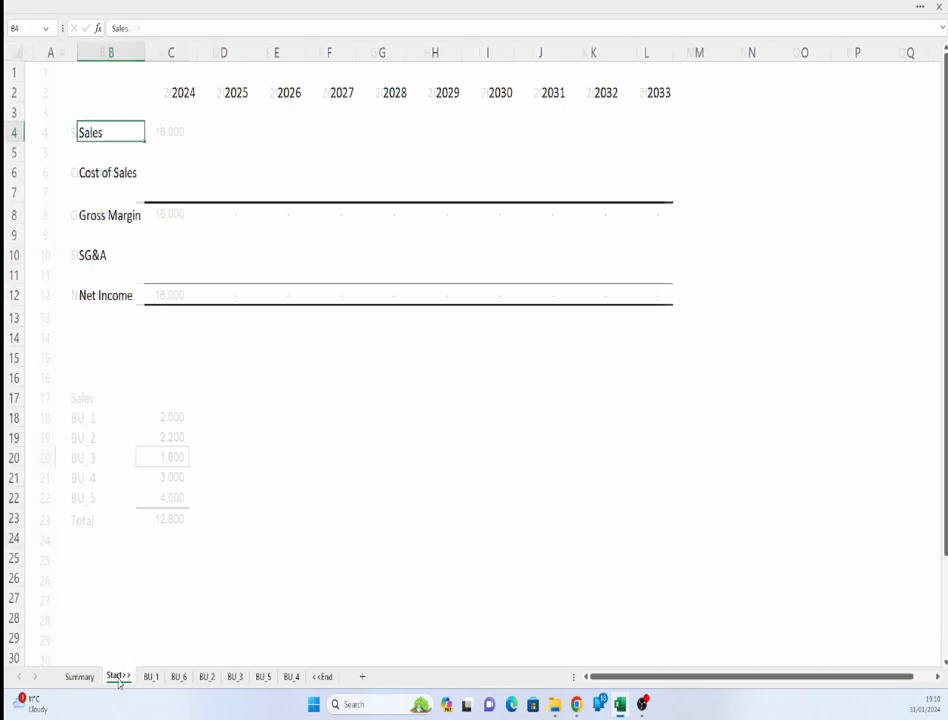
left_click(180, 92)
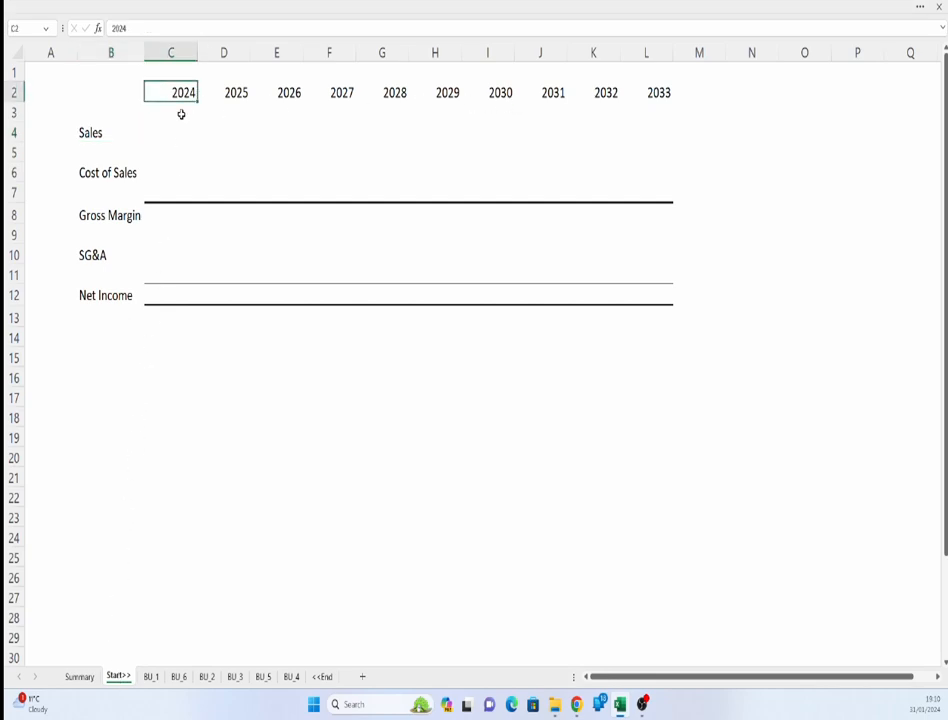
left_click_drag(93, 138, 93, 295)
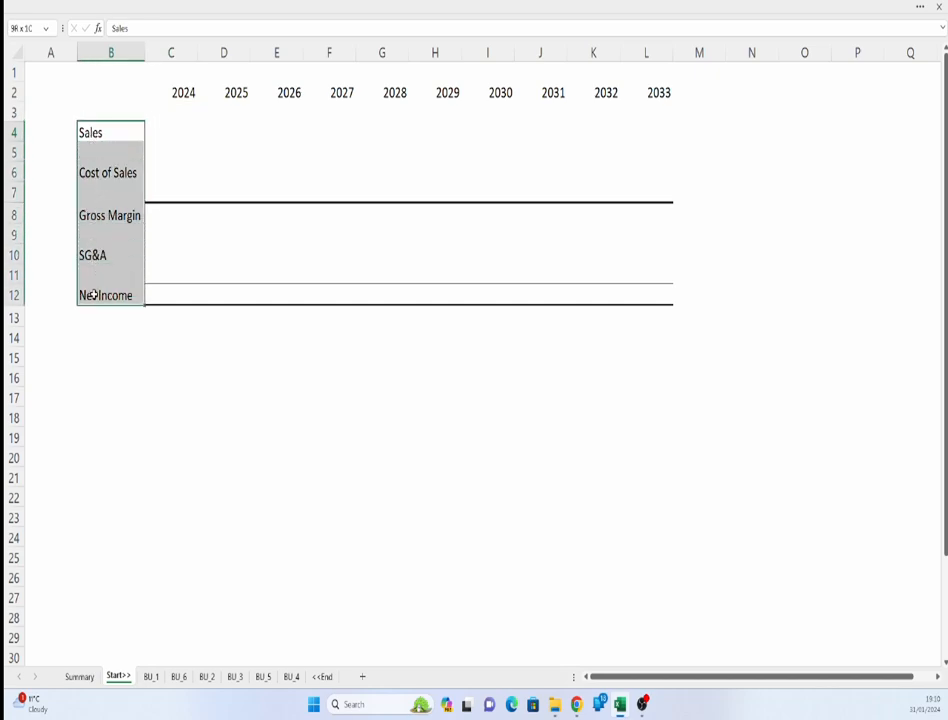
left_click_drag(93, 295, 93, 295)
left_click(79, 676)
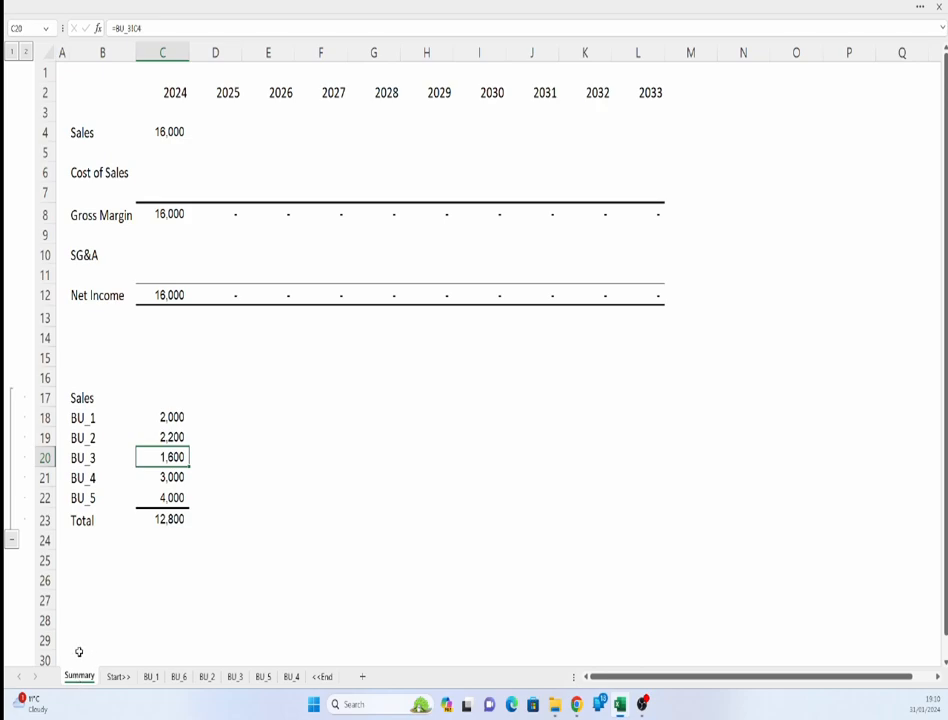
- Enter a 3D SUM formula in Summary cell D4 adding cell D4 across all sheets from Start>> to <<End
left_click(213, 133)
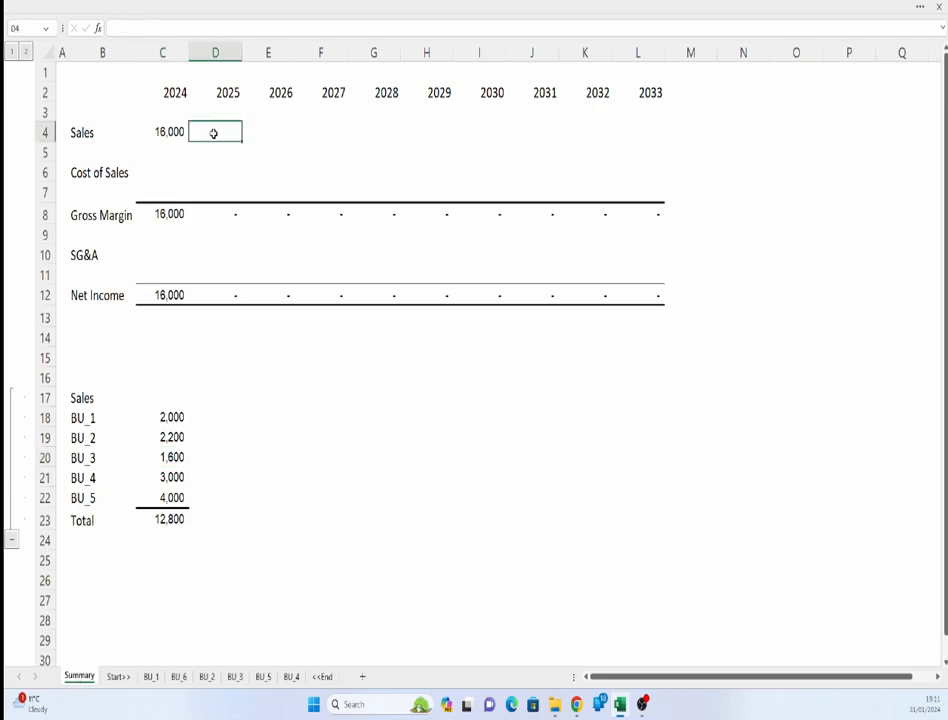
type("=sum(")
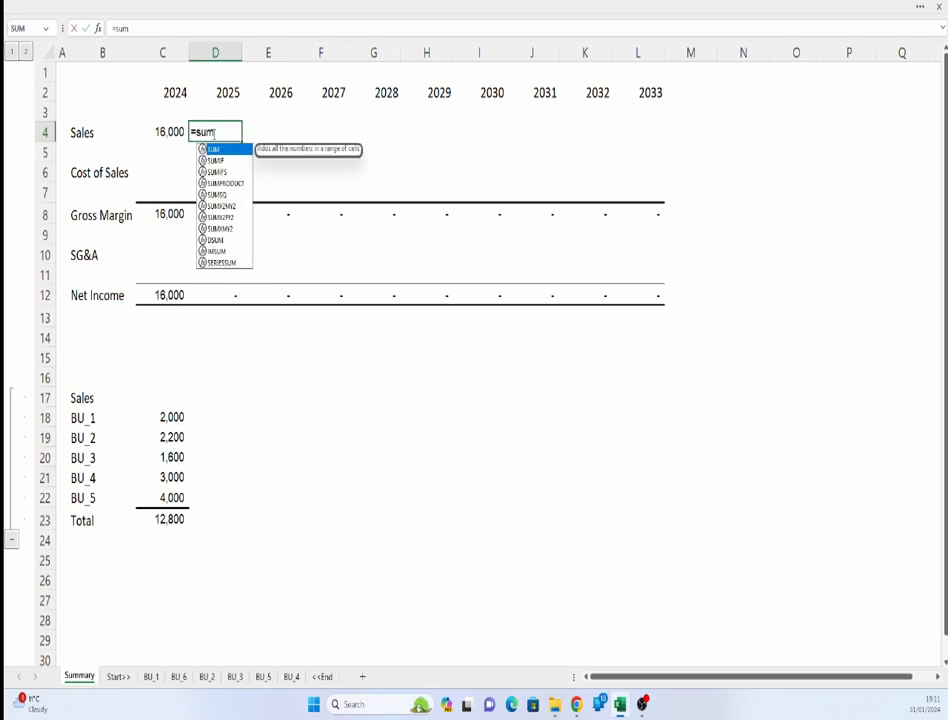
left_click(118, 677)
left_click(322, 677, "shift")
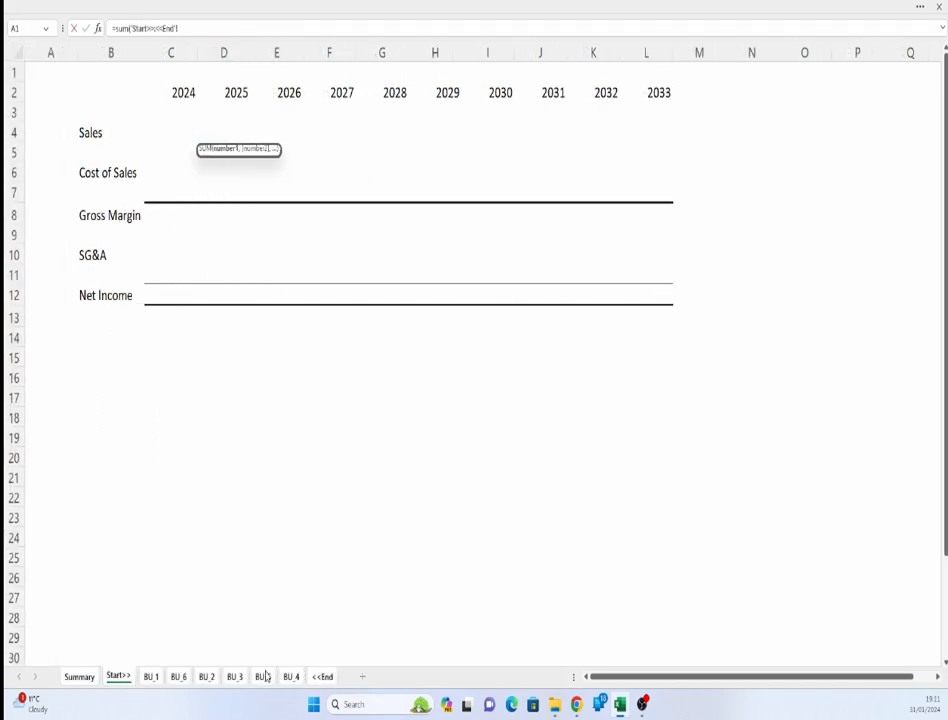
left_click(230, 131)
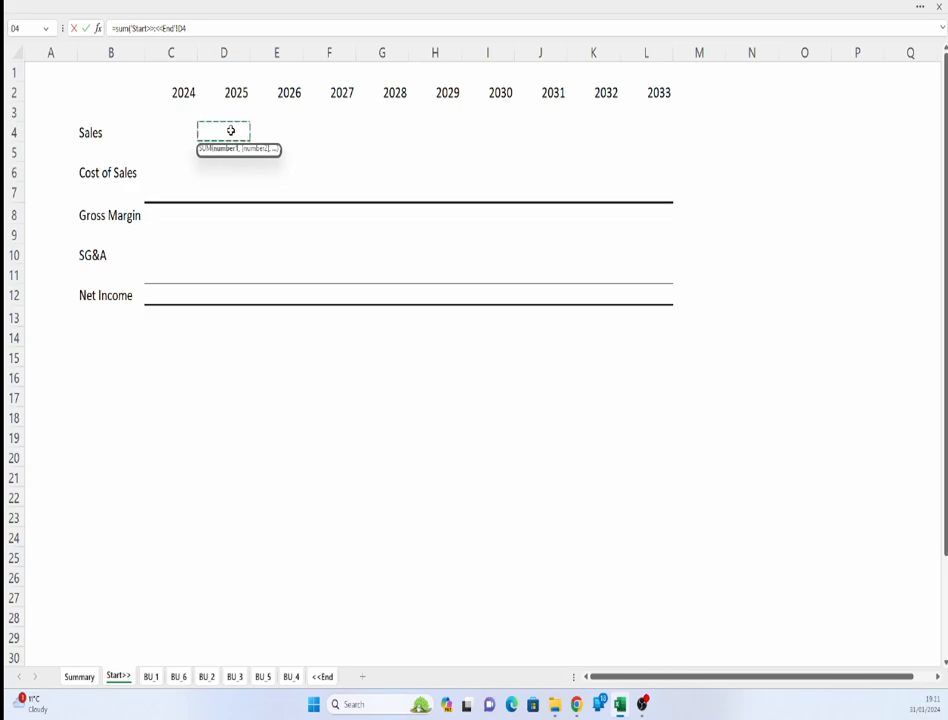
type(")")
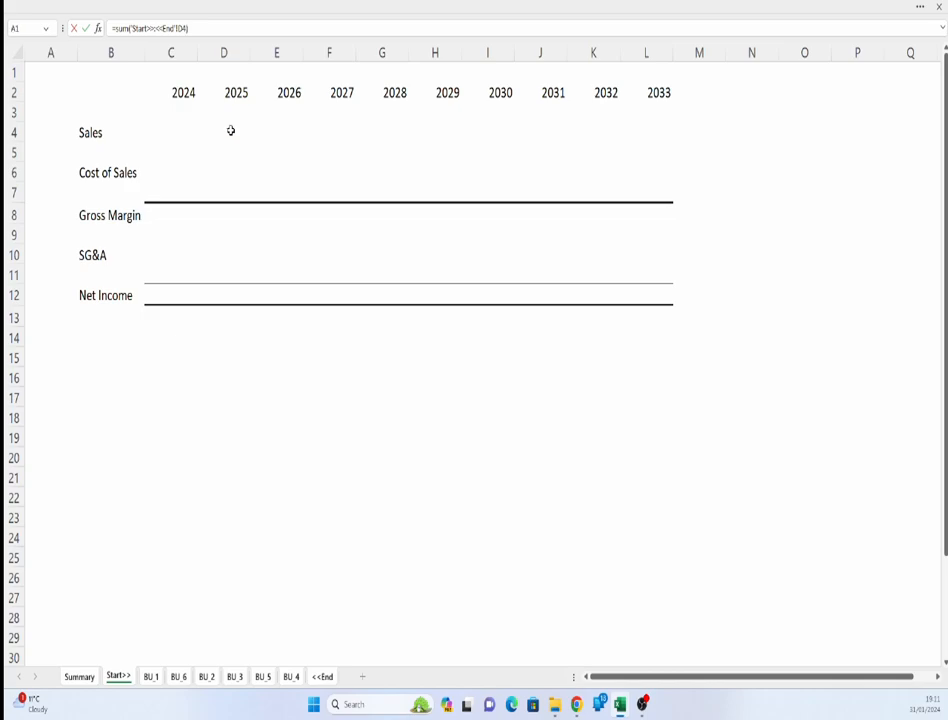
key("Return")
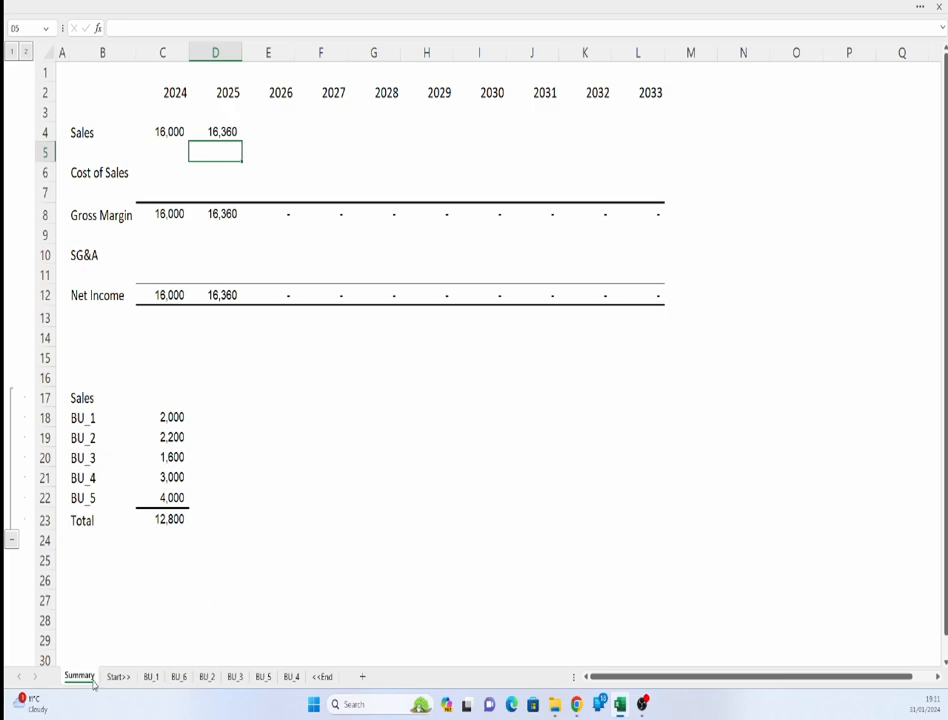
- Inspect the 2024 Sales formula on Summary and check each sheet between the bookends
left_click(77, 130)
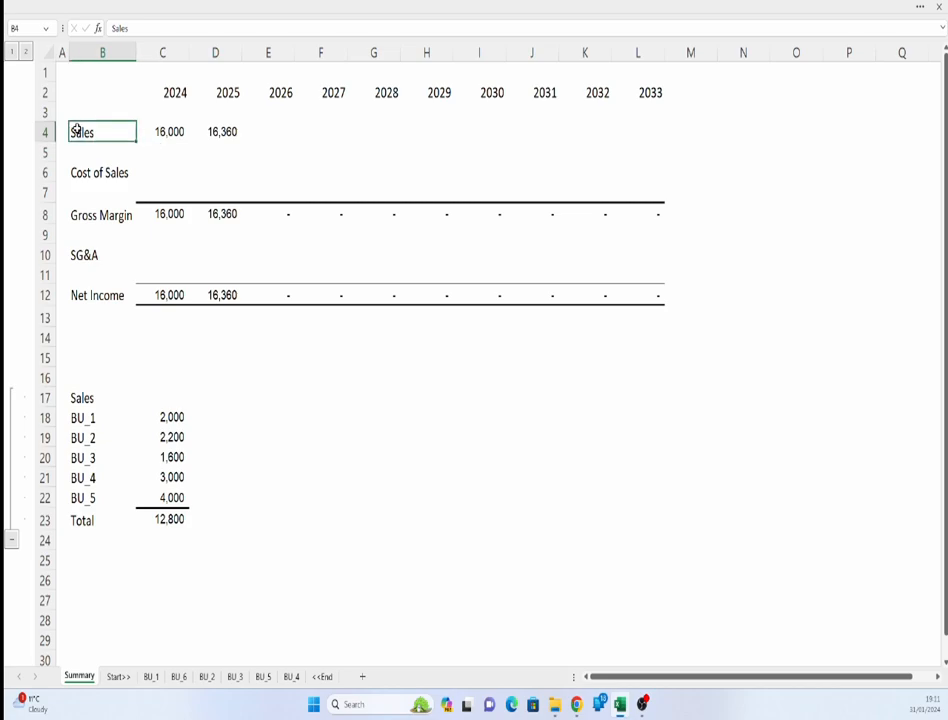
left_click(165, 131)
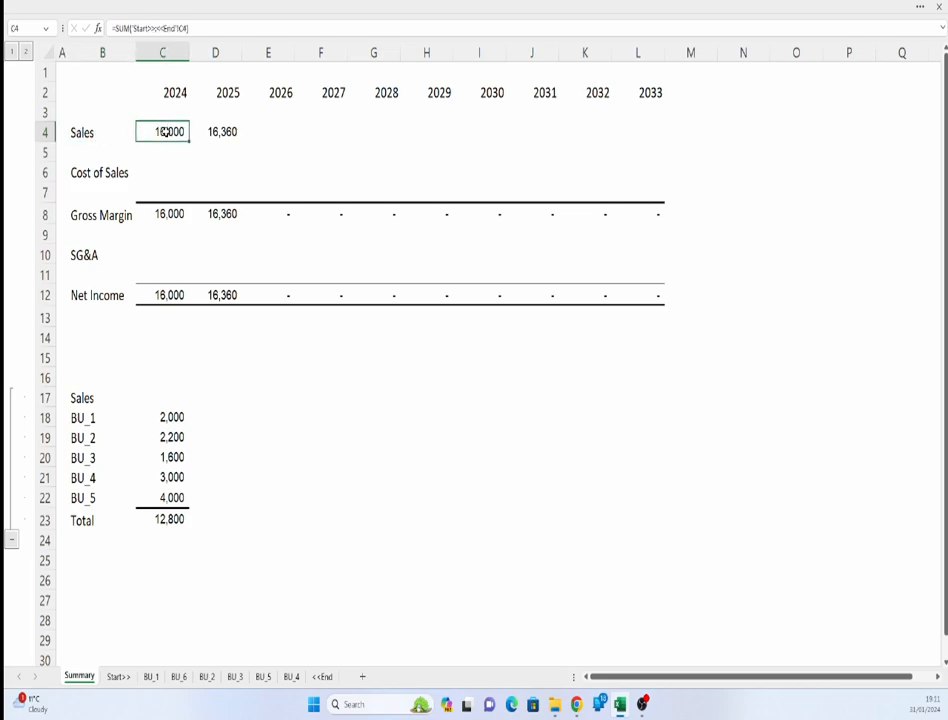
left_click(119, 678)
left_click(151, 678)
left_click(178, 678)
left_click(206, 678)
left_click(236, 678)
left_click(263, 678)
left_click(291, 678)
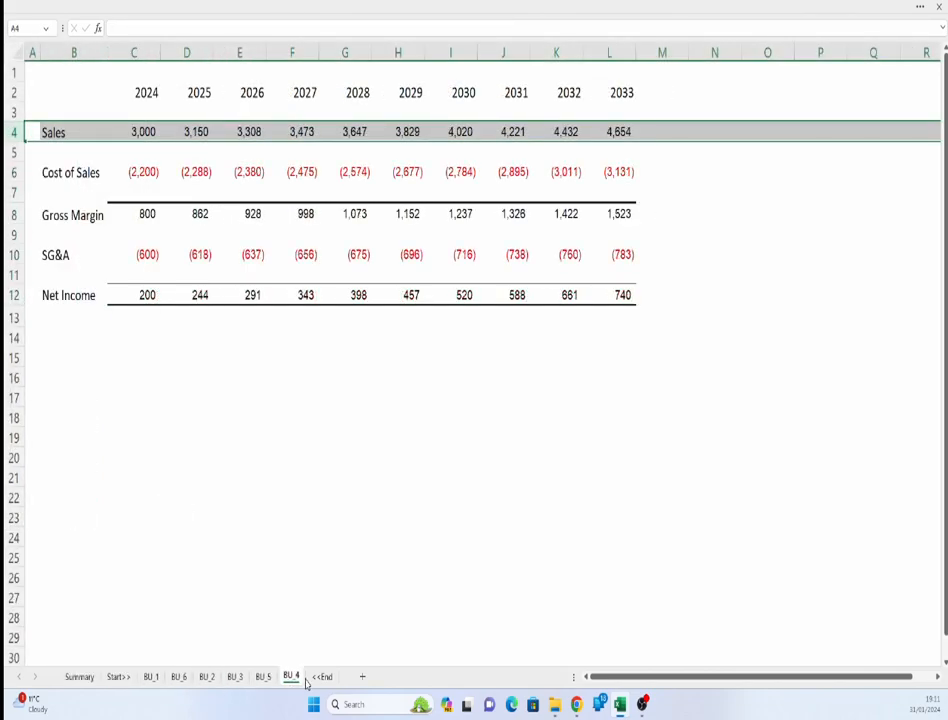
left_click(321, 678)
left_click(80, 678)
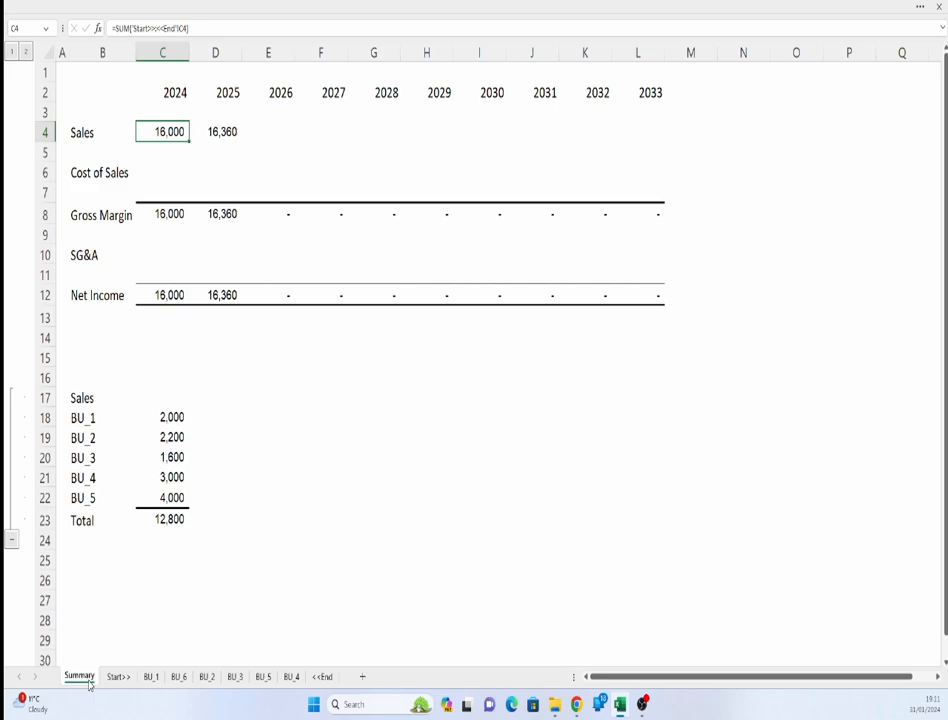